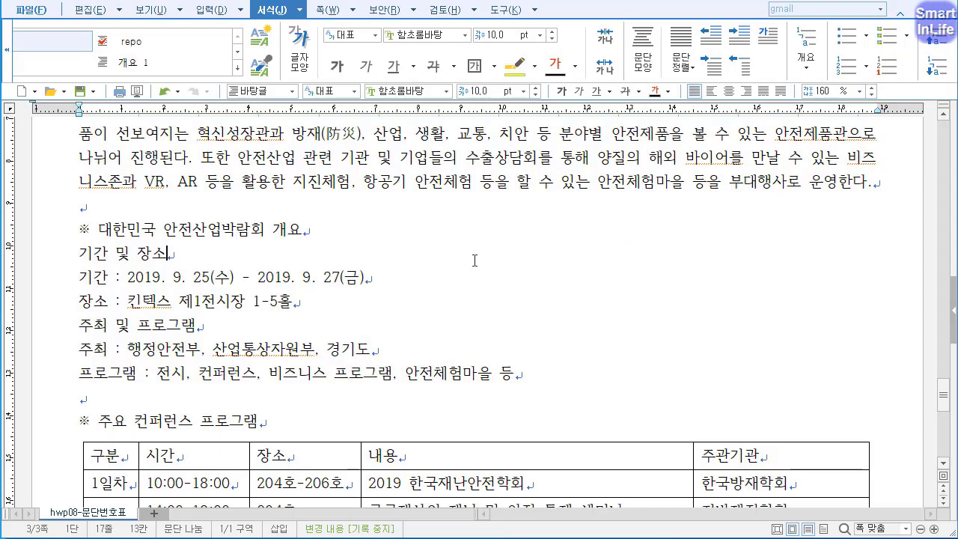
Indent the start of the body paragraph beginning "첨단기술을 활용한" with two leading spaces.
mouse_move(947, 393)
mouse_down()
mouse_move(949, 366)
mouse_move(950, 375)
mouse_up()
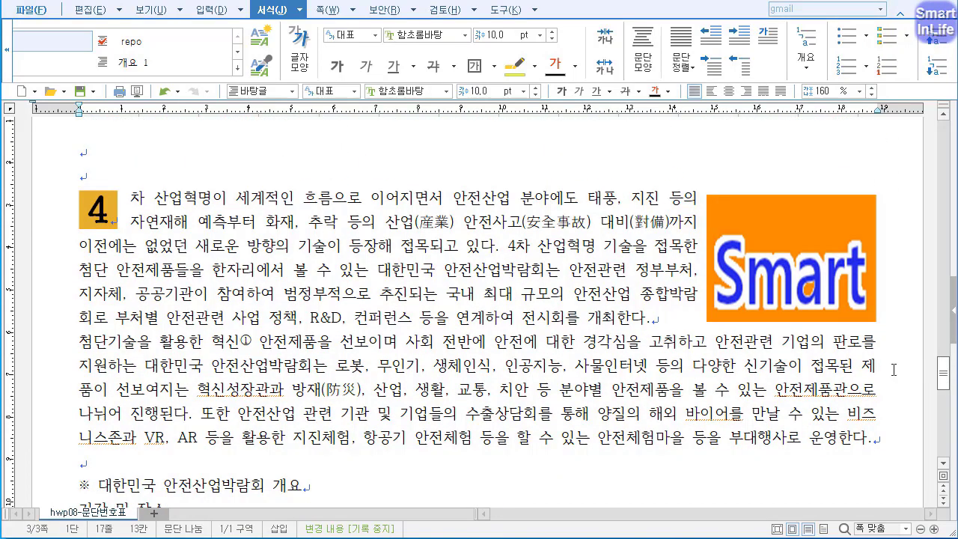
click(657, 317)
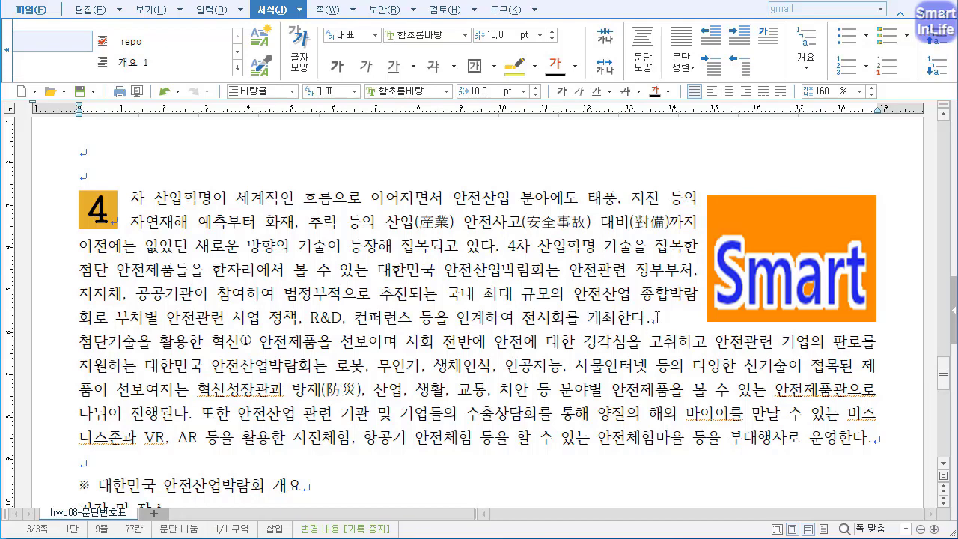
click(80, 342)
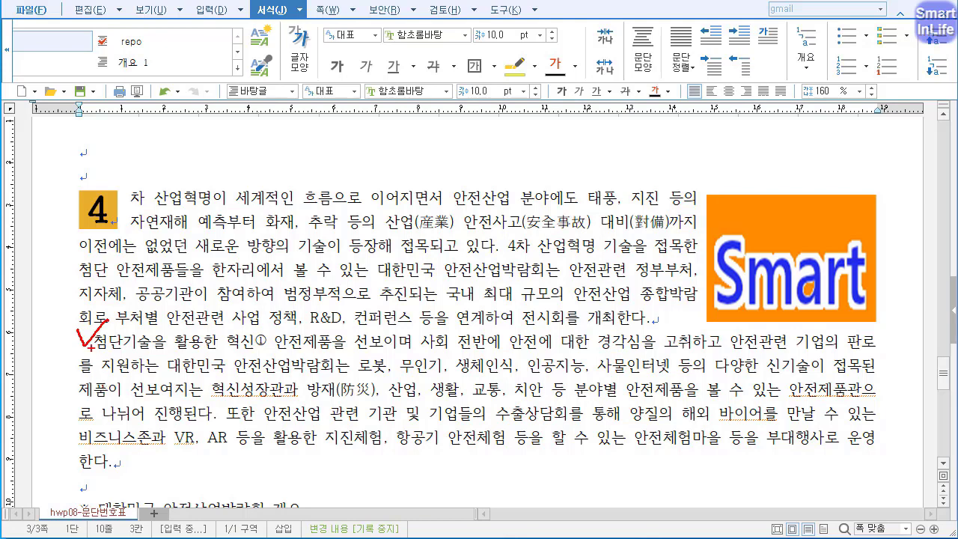
key(Escape)
Set the character size of the heading "※ 대한민국 안전산업박람회 개요" to 18 pt and its font to 돋움.
scroll(938, 379, down, 5)
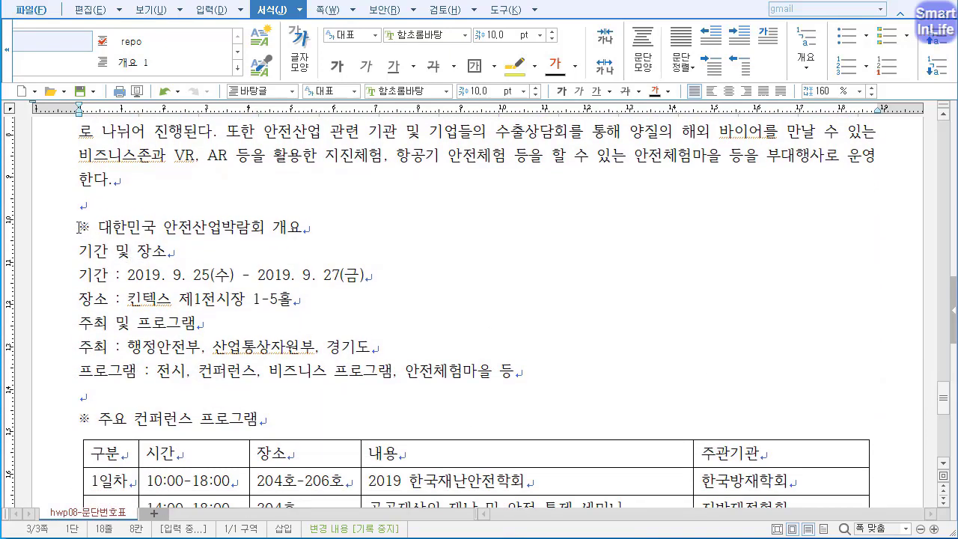
drag(76, 227, 320, 236)
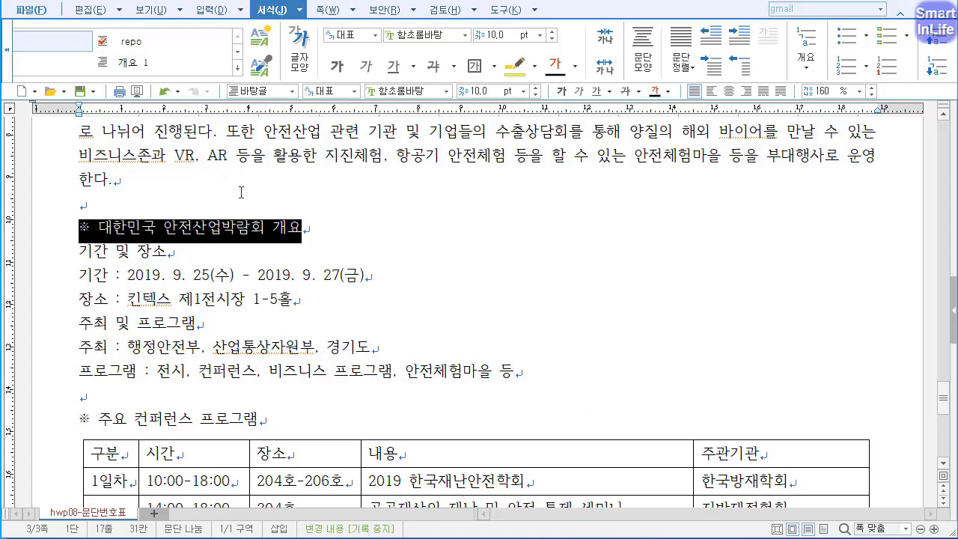
click(300, 10)
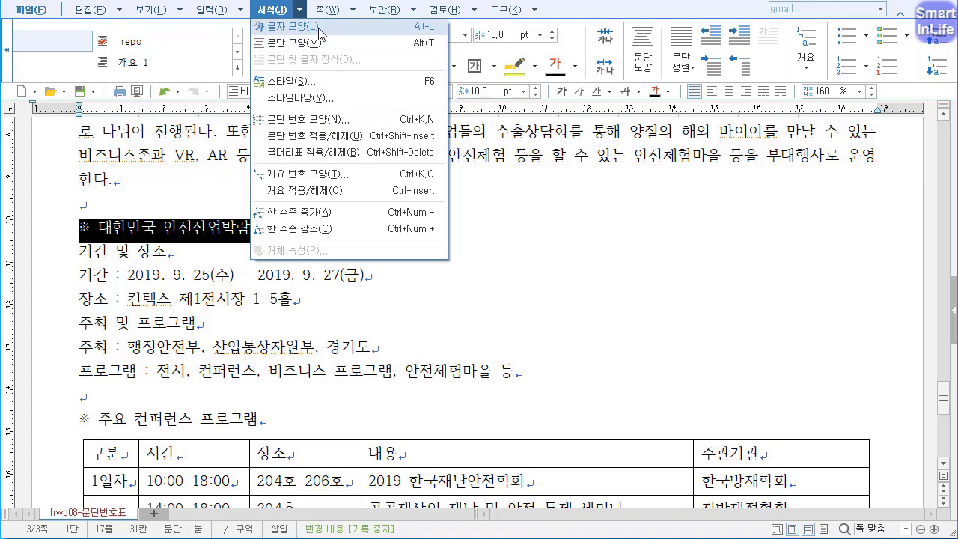
click(318, 27)
drag(457, 113, 471, 112)
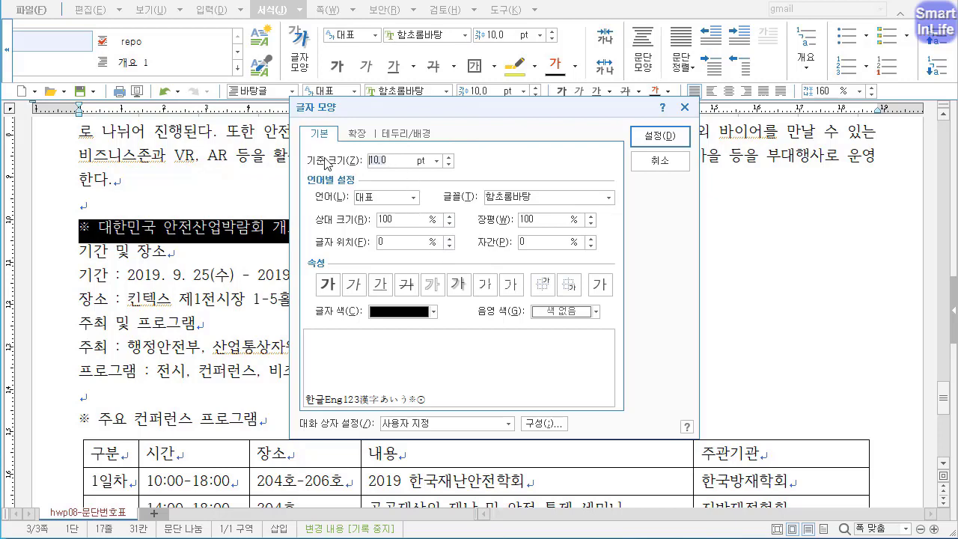
text(18)
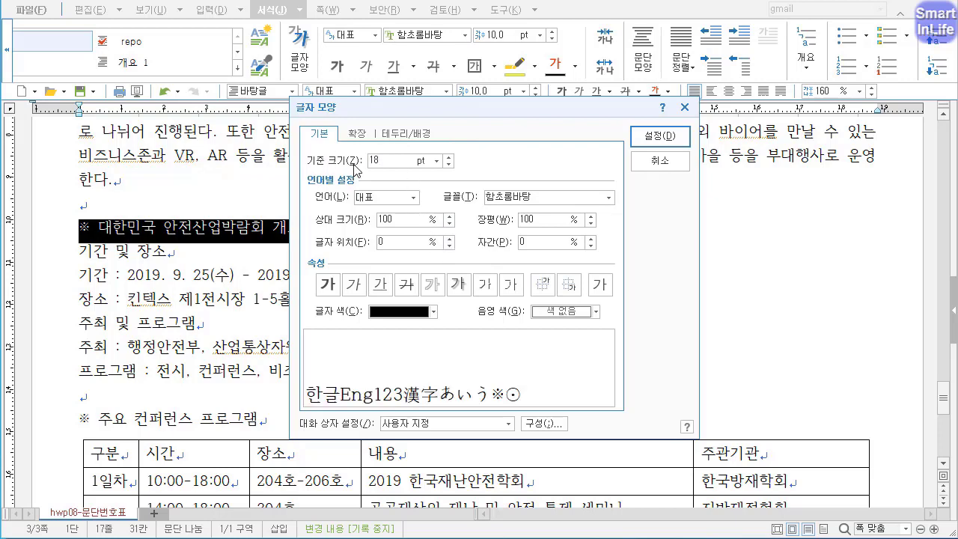
drag(546, 197, 431, 203)
text(돋움)
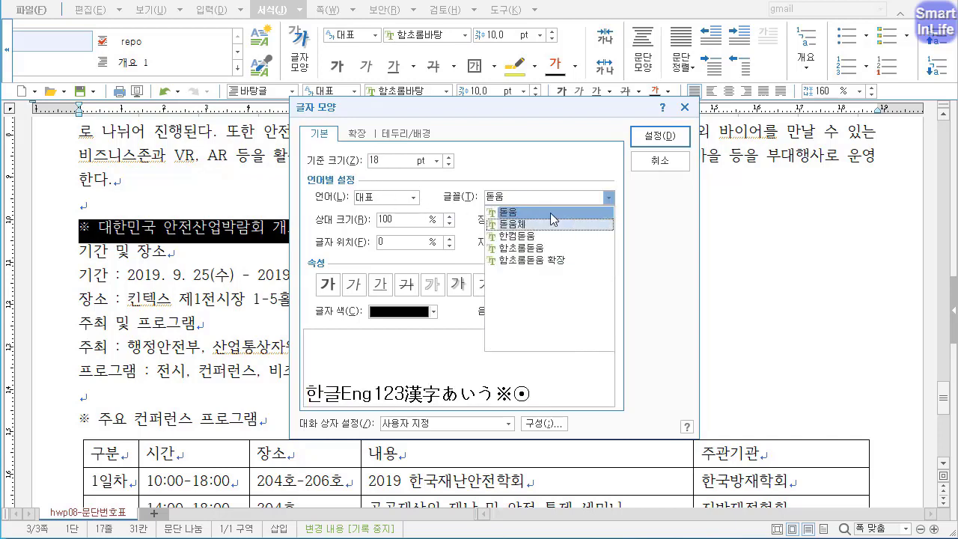
click(498, 213)
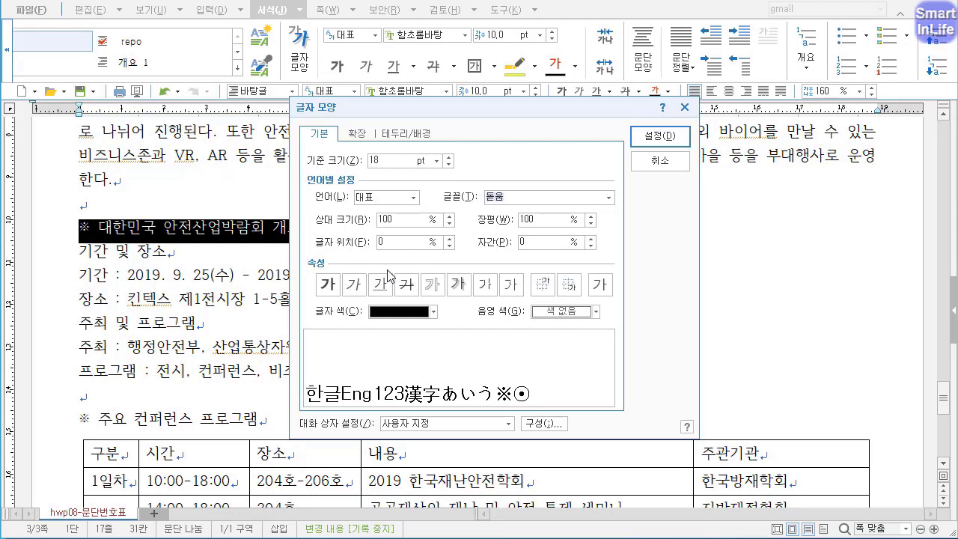
Give the selected overview heading white text with blue shading and apply the character formatting.
click(408, 311)
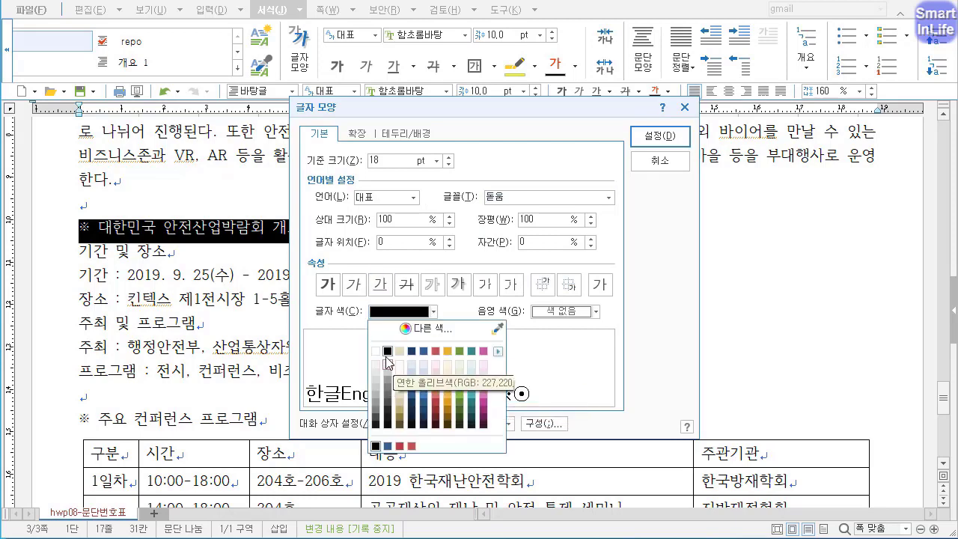
click(376, 352)
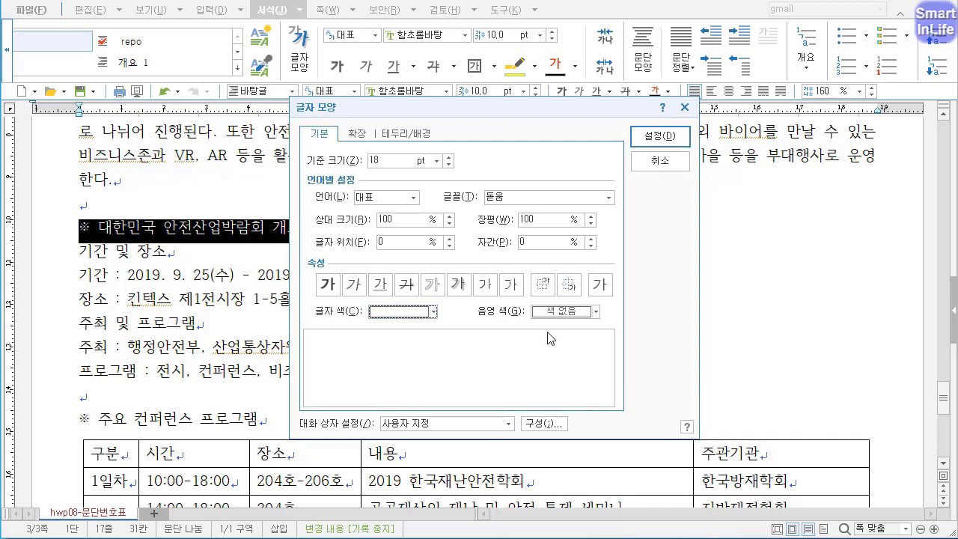
click(595, 312)
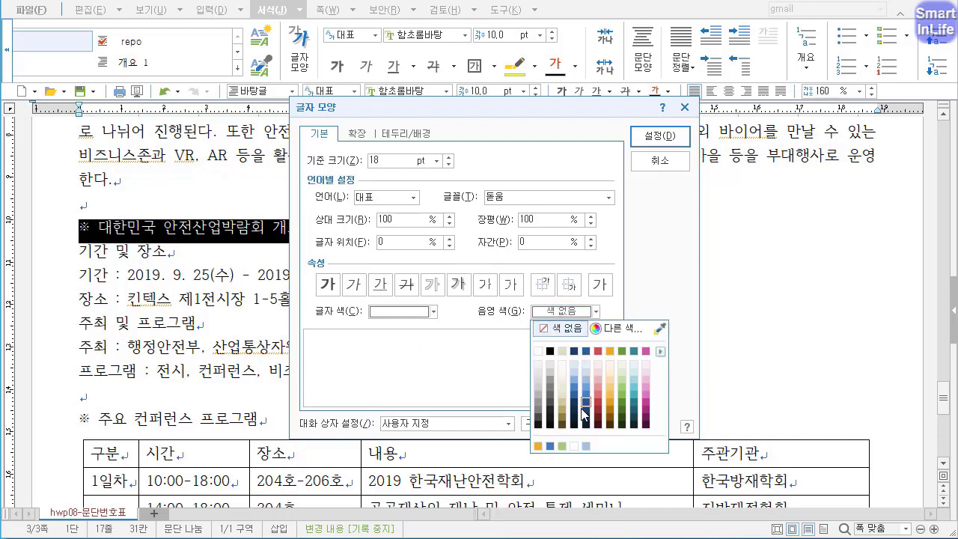
click(586, 351)
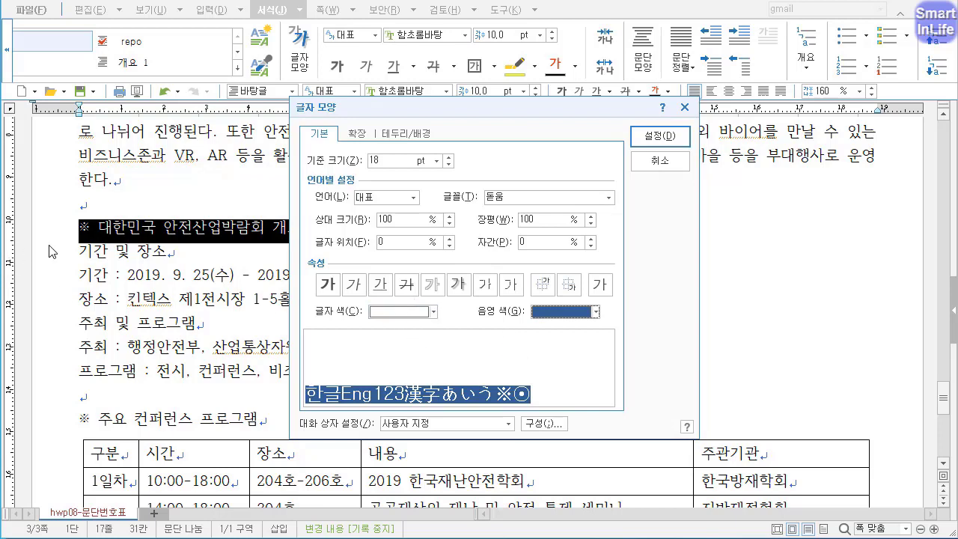
drag(99, 239, 73, 220)
mouse_move(531, 341)
mouse_down()
mouse_move(412, 328)
mouse_move(529, 299)
mouse_move(525, 365)
mouse_up()
mouse_move(483, 423)
mouse_down()
mouse_move(363, 391)
mouse_move(434, 423)
mouse_up()
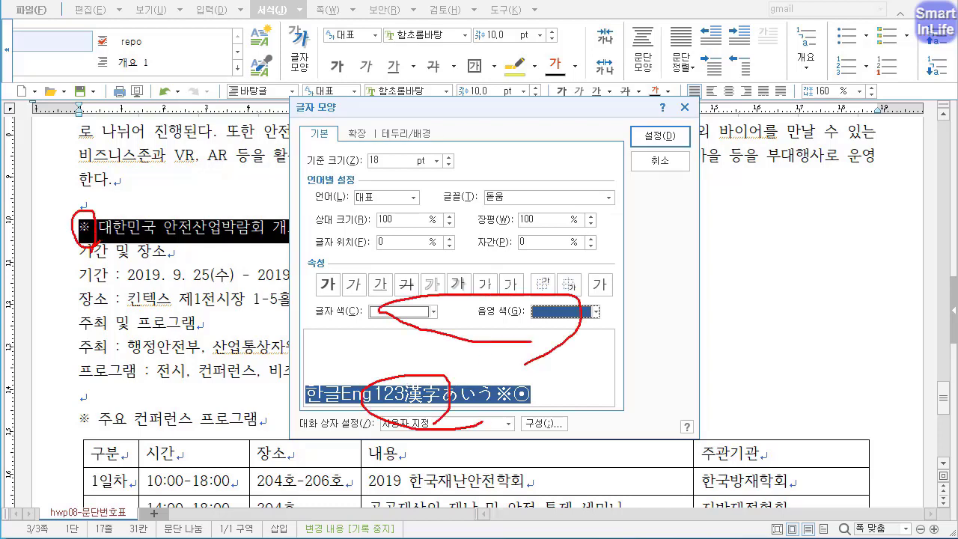
drag(78, 225, 88, 247)
key(Escape)
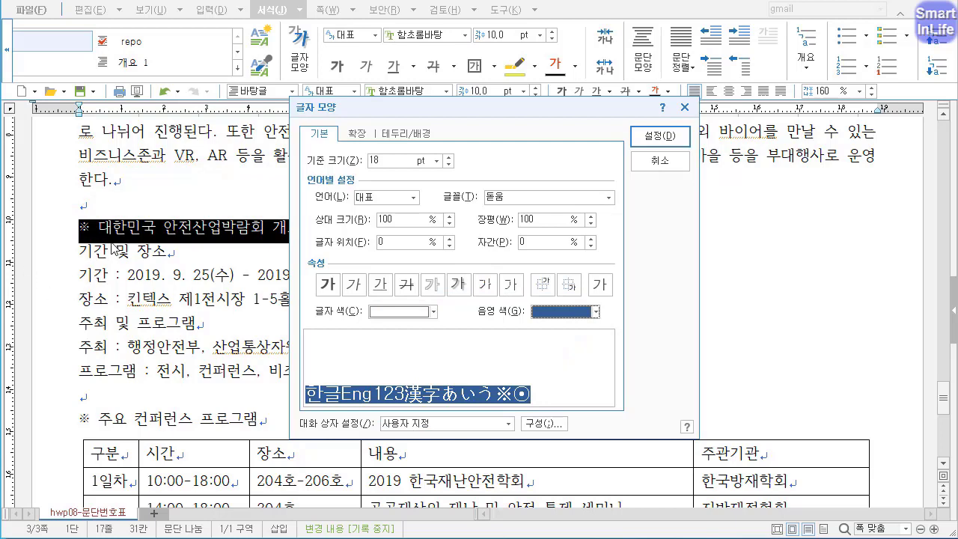
click(660, 136)
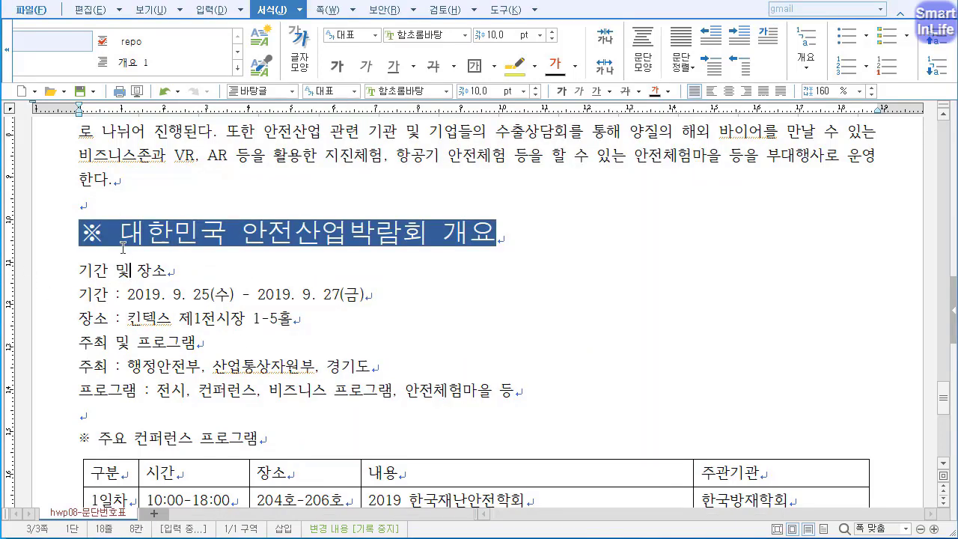
Change the ※ symbol and the space after it in the "대한민국 안전산업박람회 개요" heading to black text with no shading.
drag(120, 232, 74, 225)
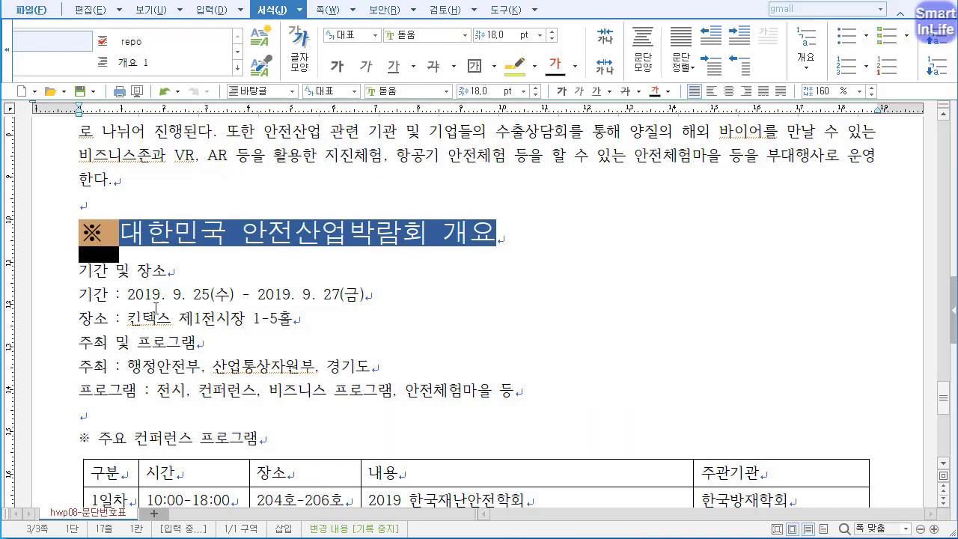
click(300, 10)
click(294, 26)
click(404, 312)
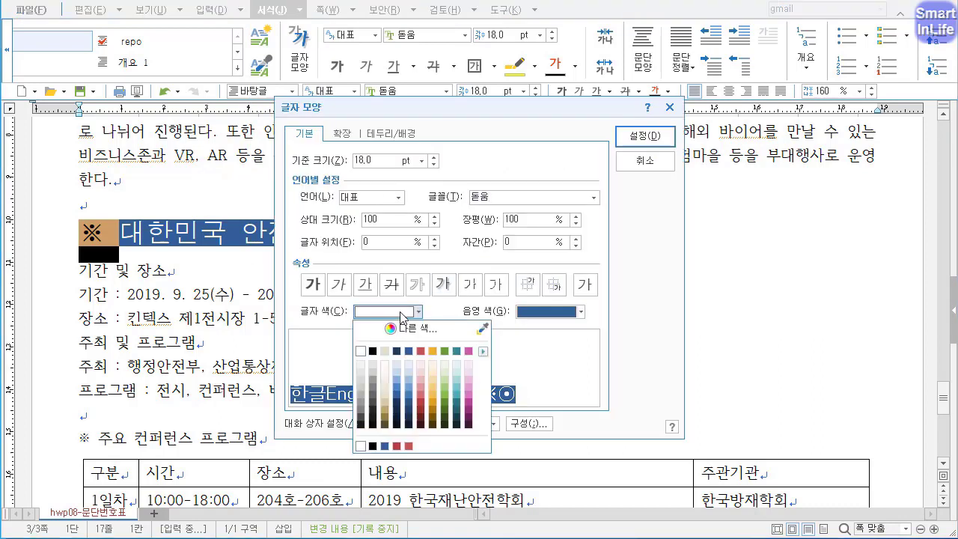
click(373, 351)
click(581, 311)
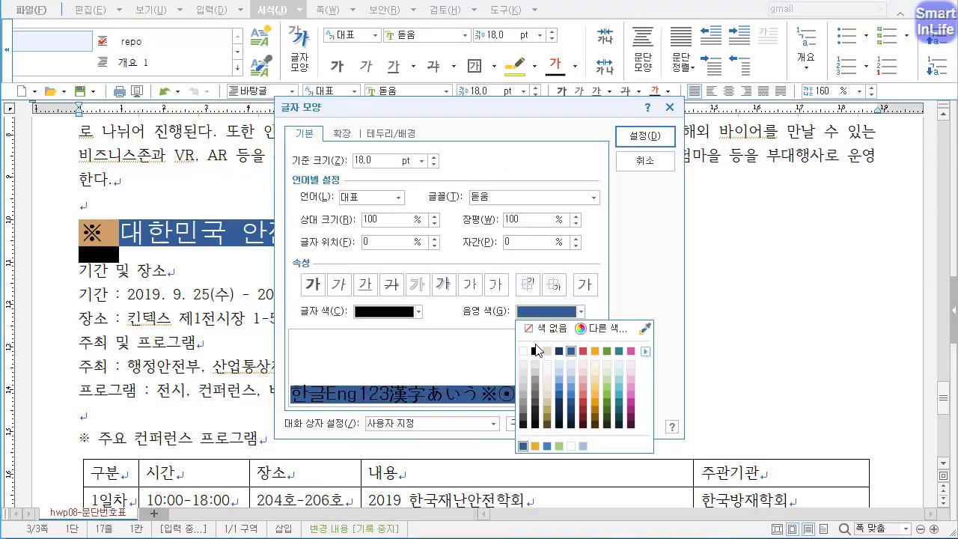
click(525, 351)
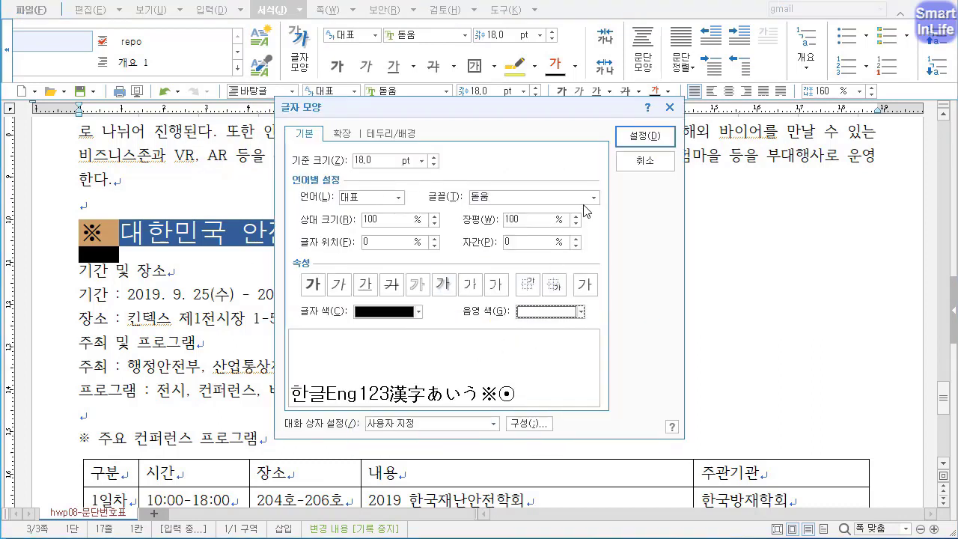
click(536, 313)
click(541, 329)
click(644, 137)
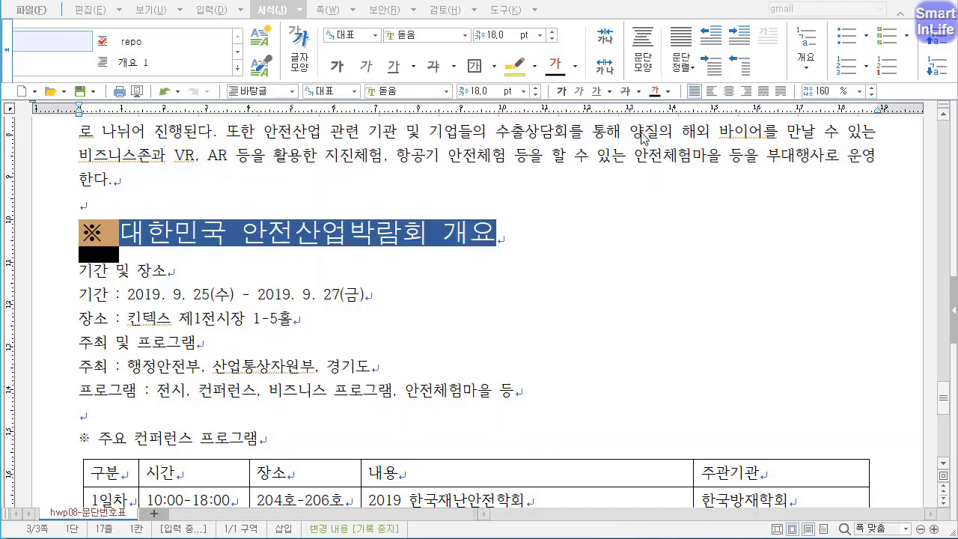
click(335, 343)
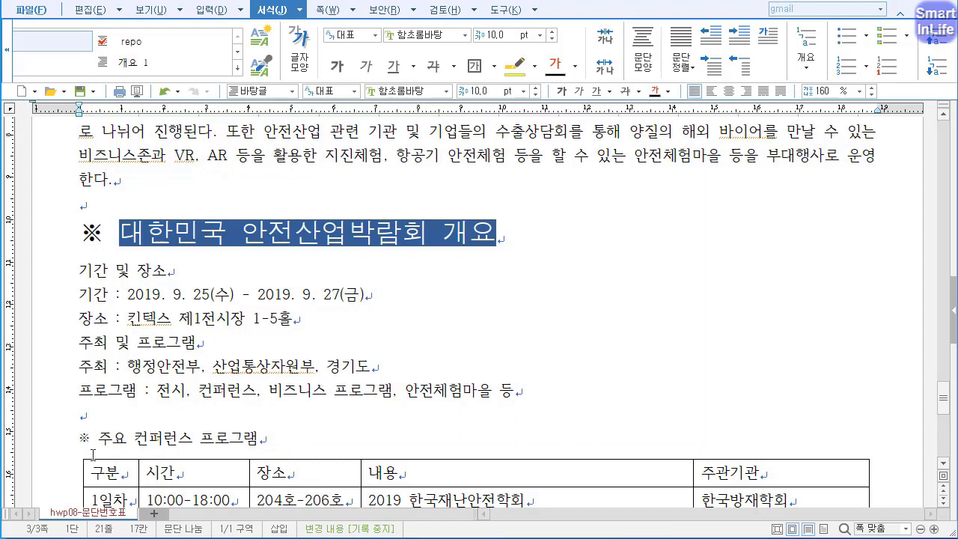
Set the heading "※ 주요 컨퍼런스 프로그램" above the table to 18 pt in the 돋움 font.
drag(77, 438, 264, 450)
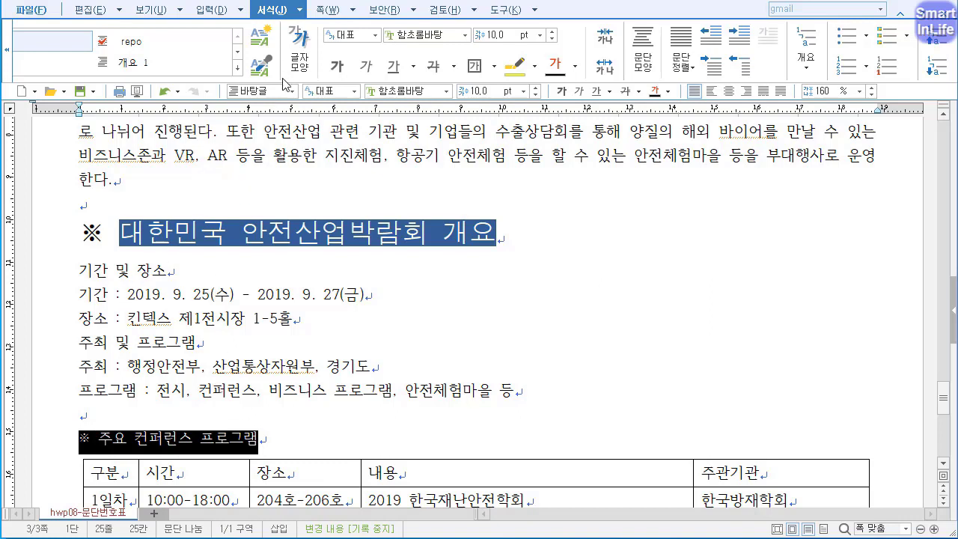
click(299, 14)
click(319, 33)
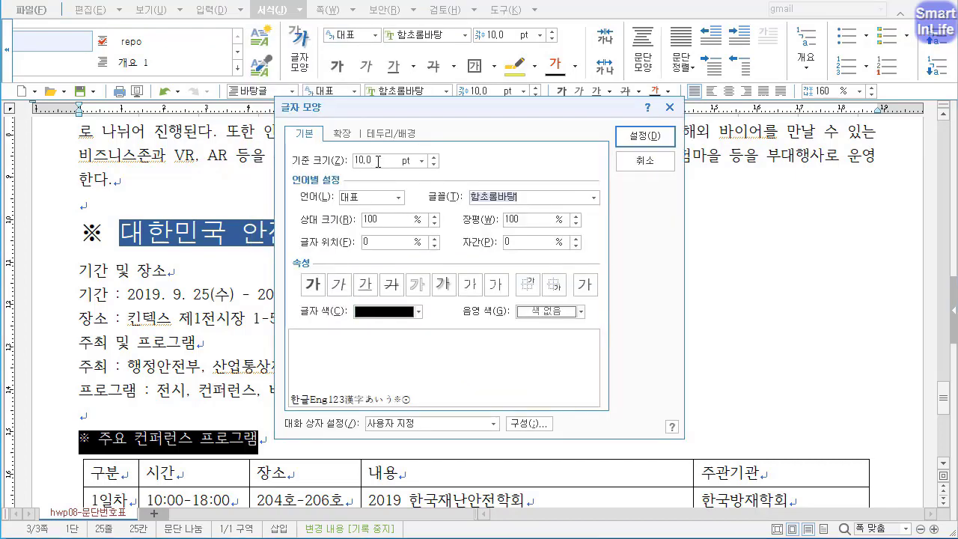
click(374, 160)
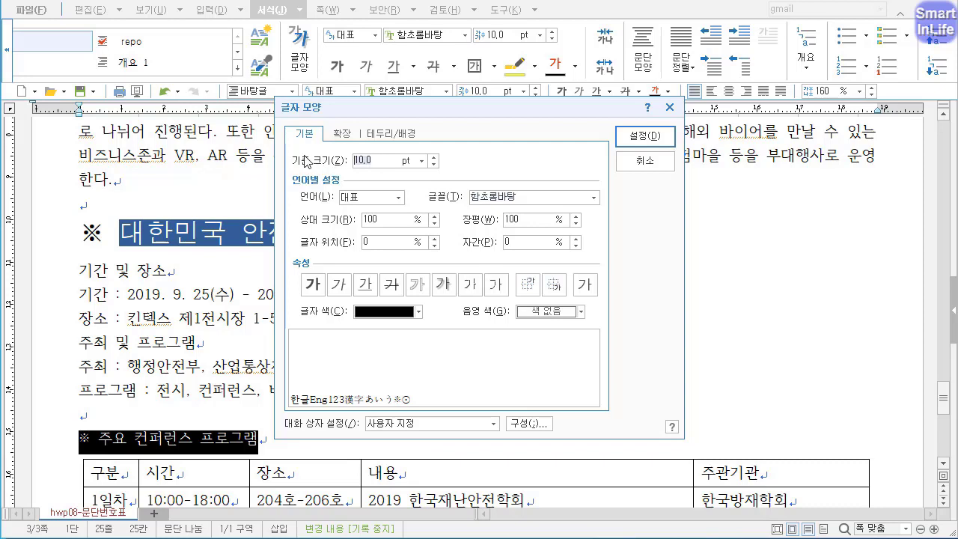
text(18)
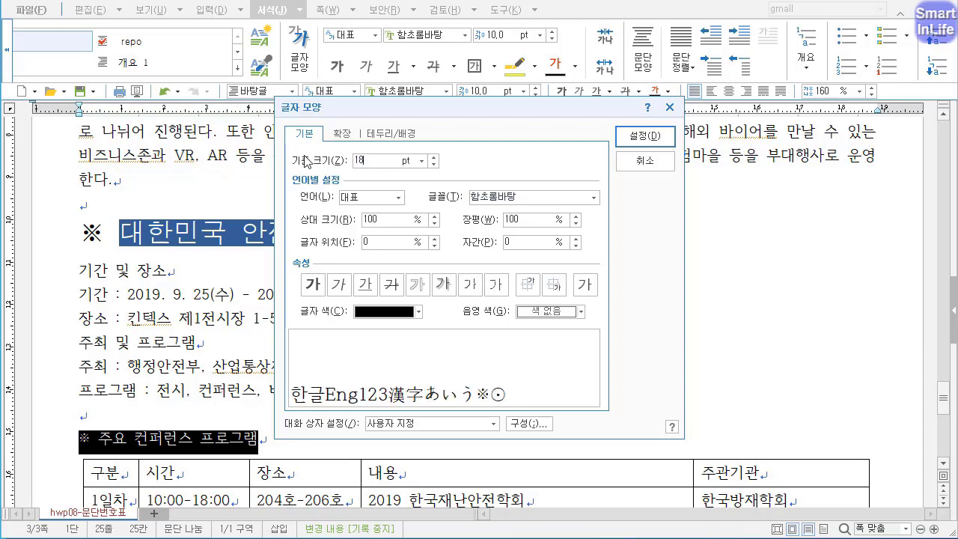
click(526, 196)
text(돋ㅇ)
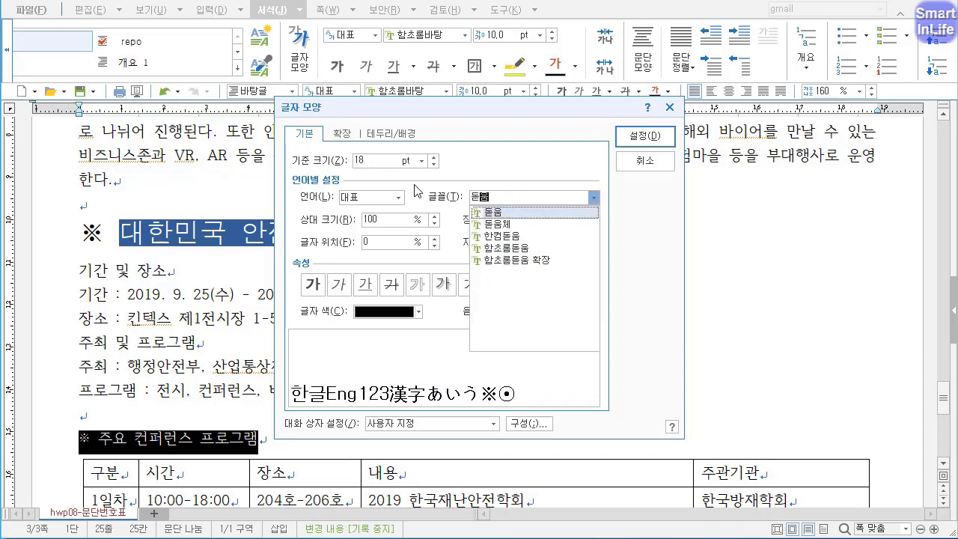
click(509, 214)
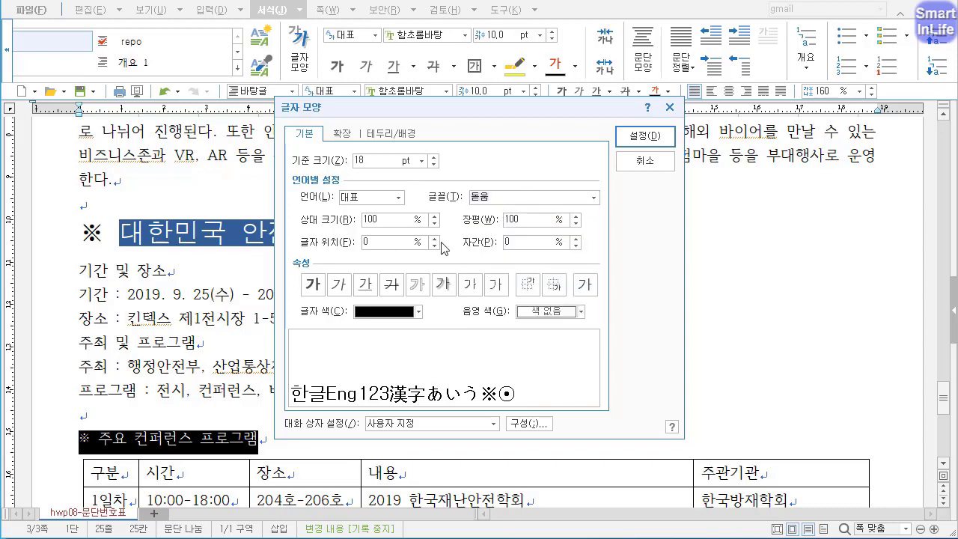
Underline the selected "※ 주요 컨퍼런스 프로그램" heading, look through the emphasis mark options, and apply the character formatting.
click(365, 288)
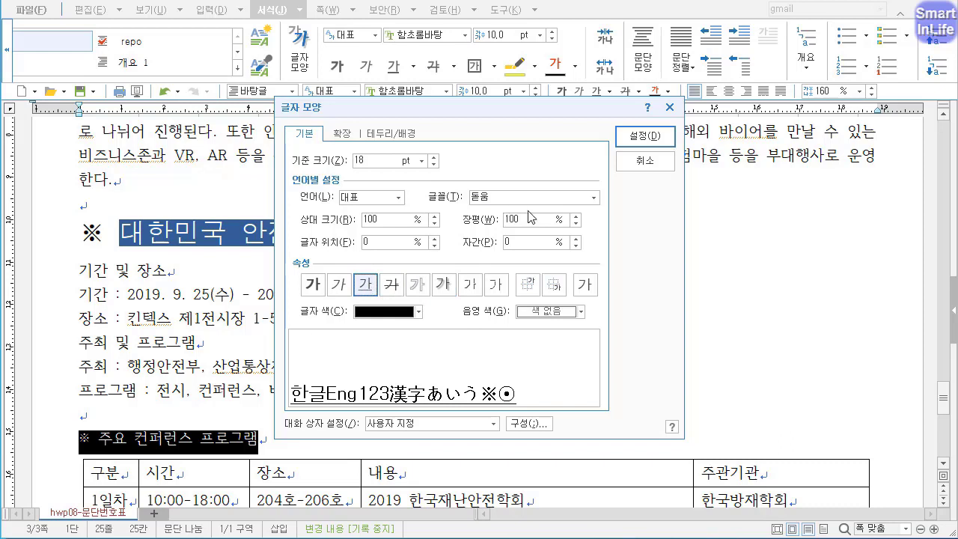
click(341, 133)
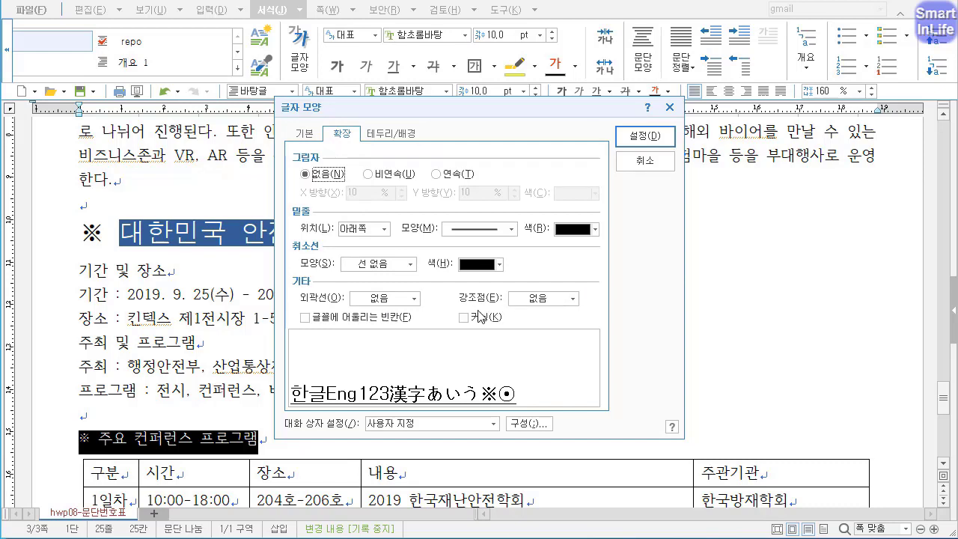
click(547, 301)
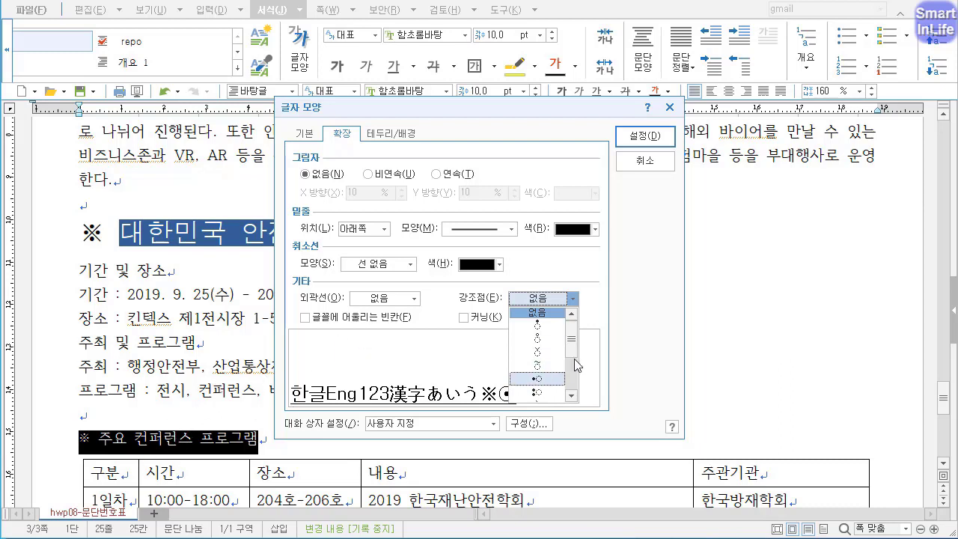
click(647, 311)
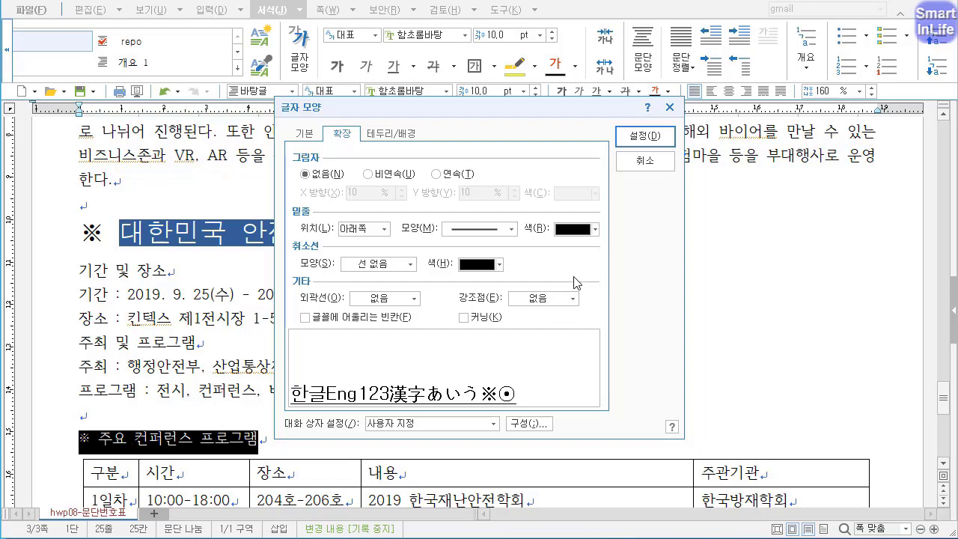
click(635, 139)
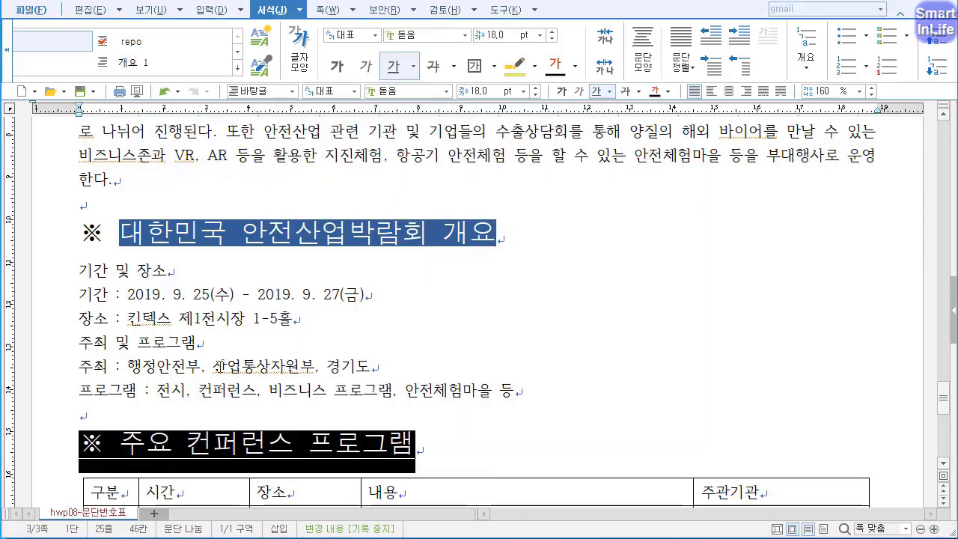
key(Up)
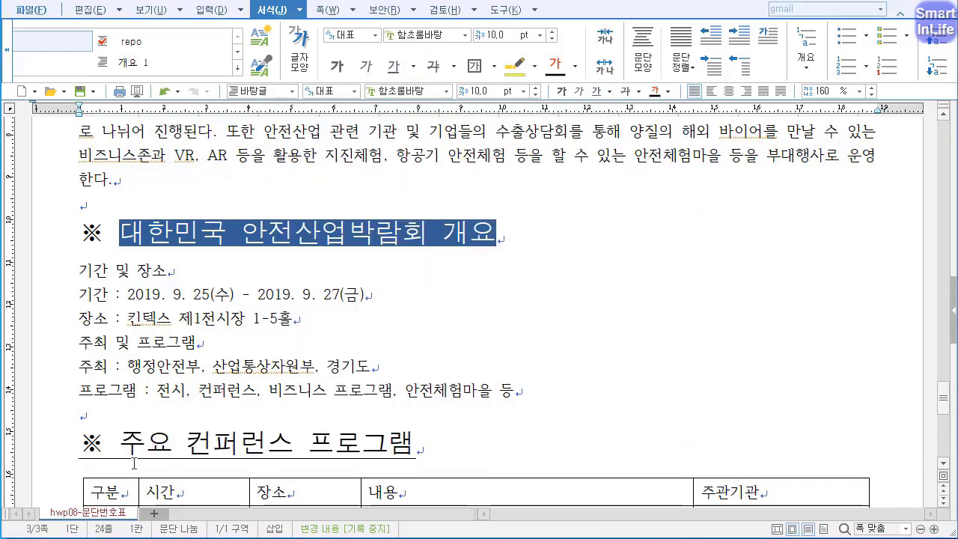
Remove the underline from the ※ symbol and the space after it in the "주요 컨퍼런스 프로그램" heading.
drag(121, 447, 82, 443)
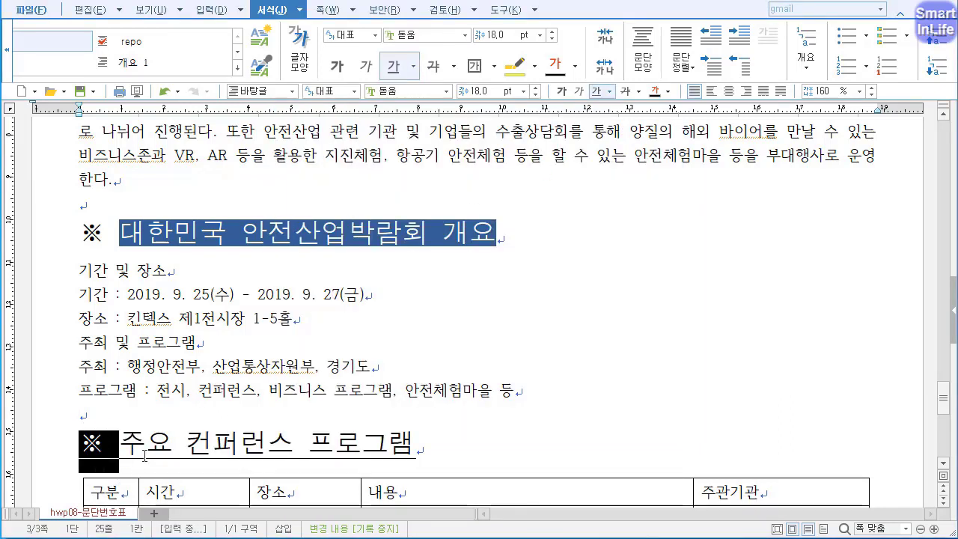
click(598, 92)
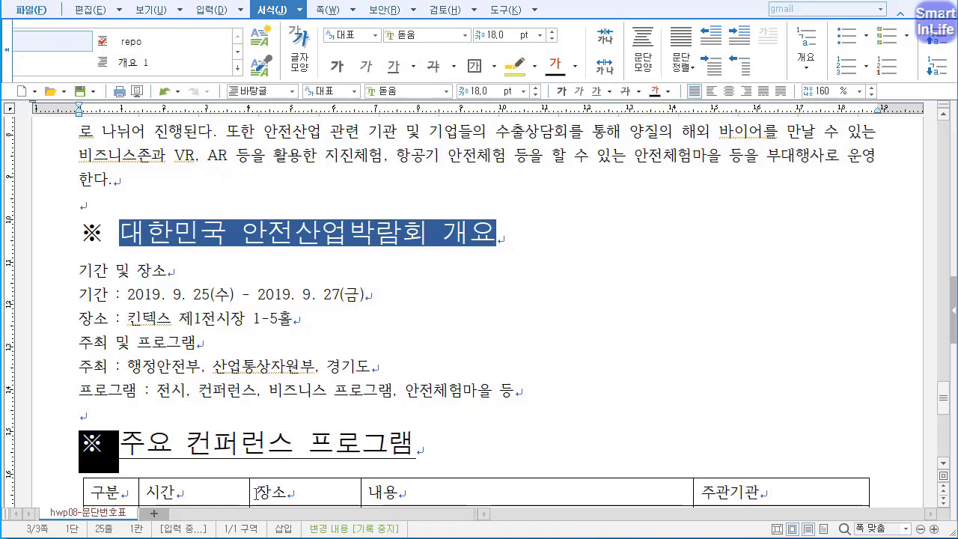
click(295, 447)
Add the circle emphasis mark above the characters "런스" in the "주요 컨퍼런스 프로그램" heading.
drag(241, 443, 289, 442)
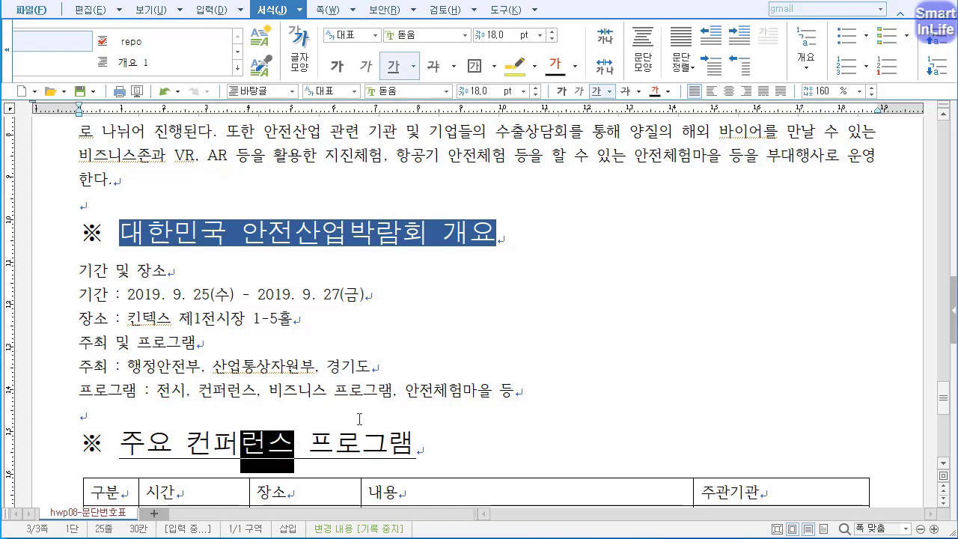
click(300, 10)
click(330, 28)
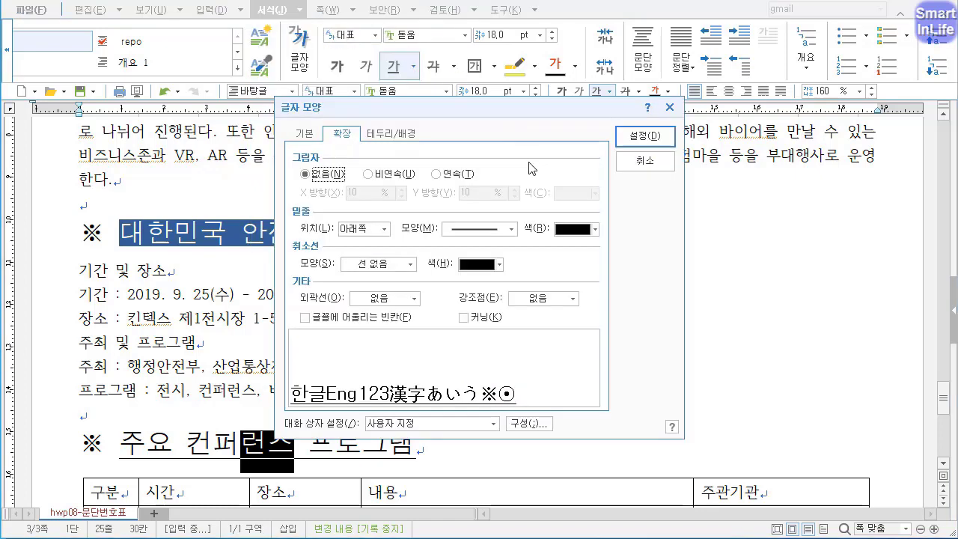
click(533, 299)
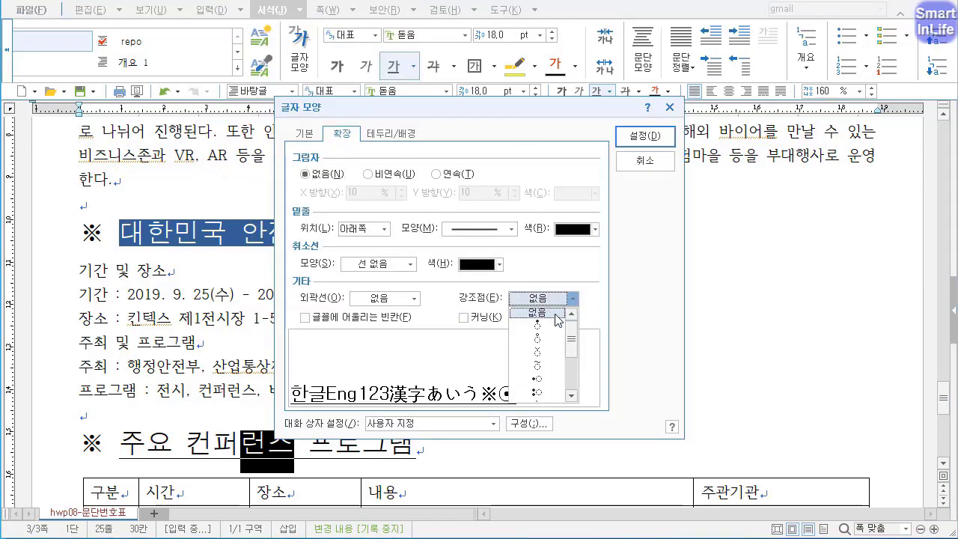
click(539, 322)
click(650, 138)
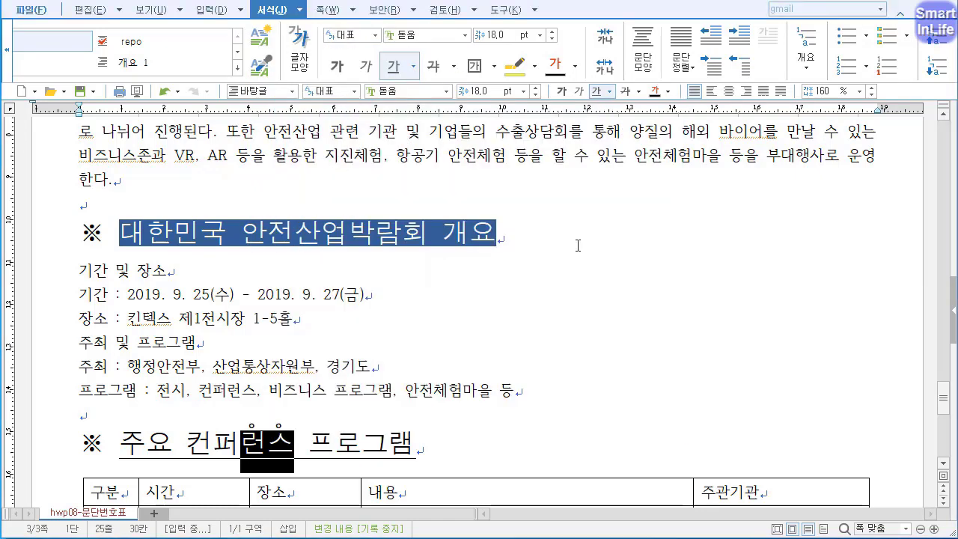
click(514, 370)
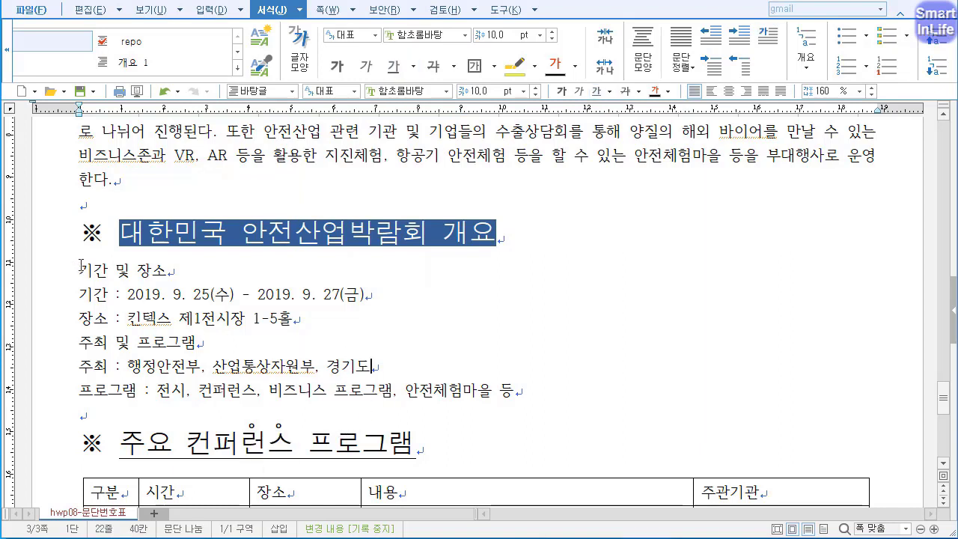
Select the six lines from "기간 및 장소" to "프로그램" and open a custom paragraph number format based on the 가), a), (1), (가) style.
drag(80, 264, 522, 395)
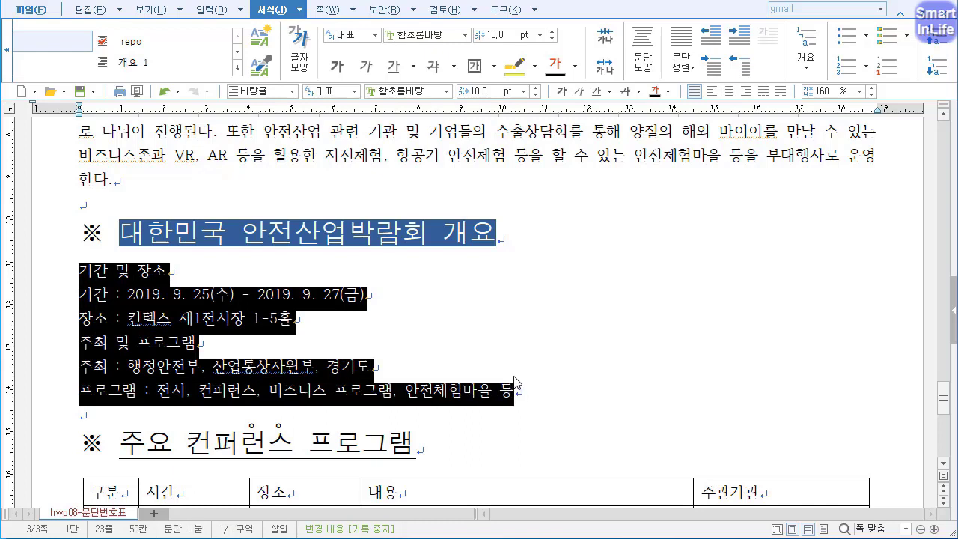
click(129, 319)
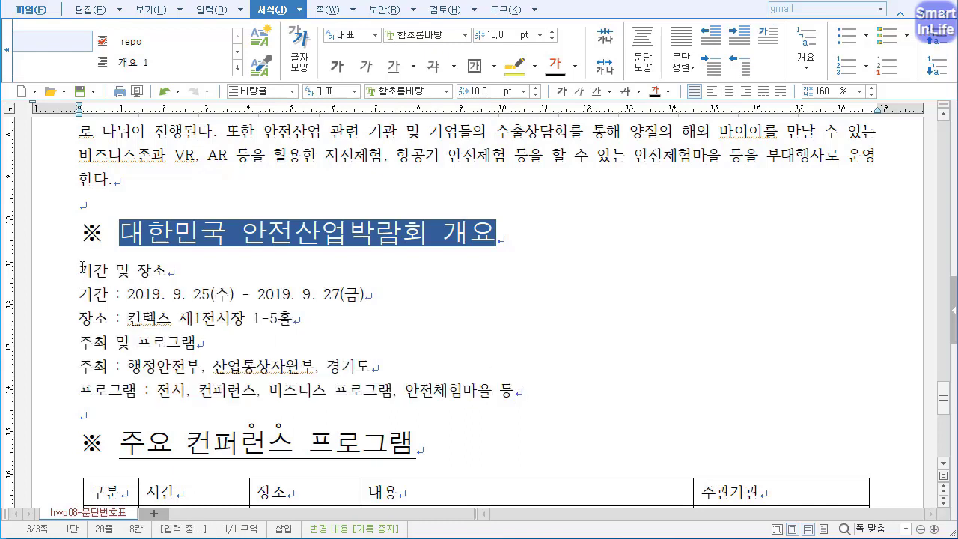
drag(82, 268, 419, 366)
drag(523, 384, 524, 391)
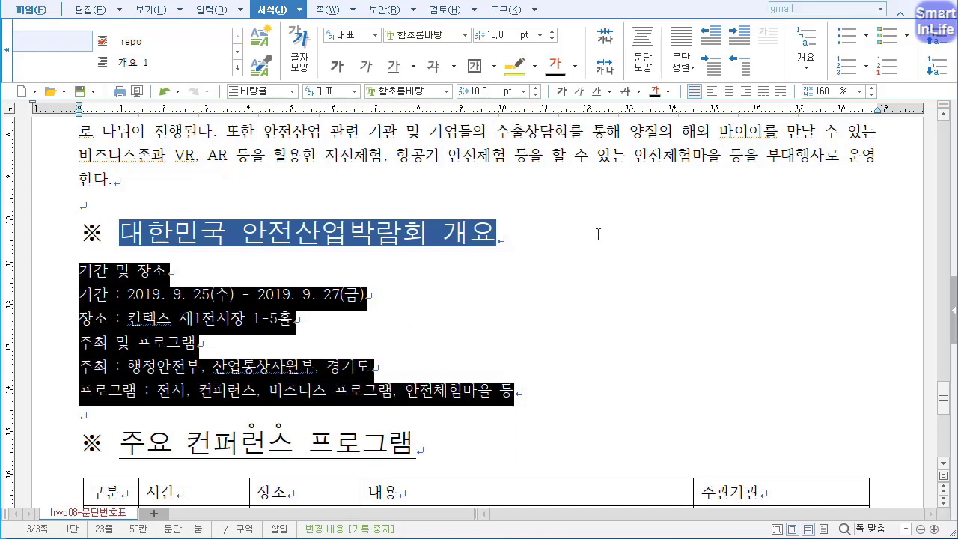
click(299, 10)
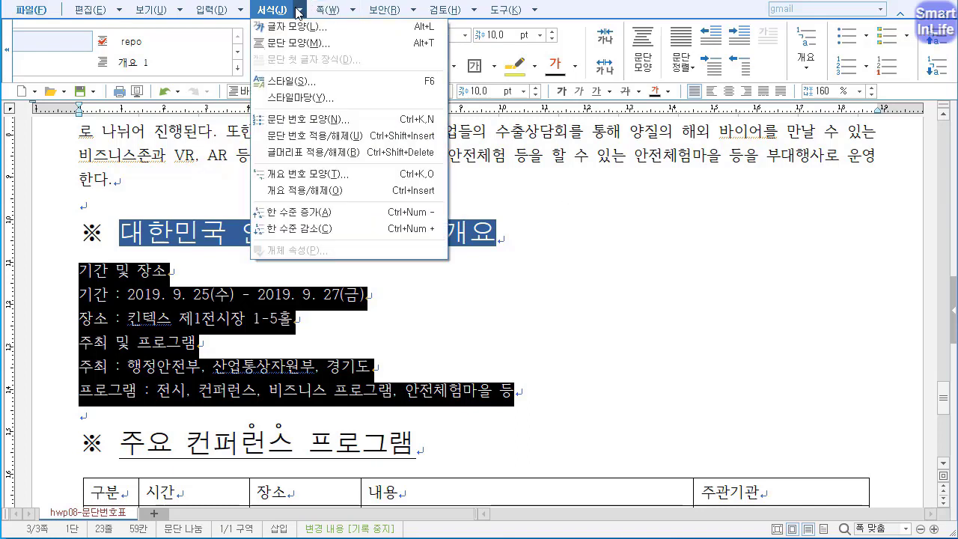
click(313, 124)
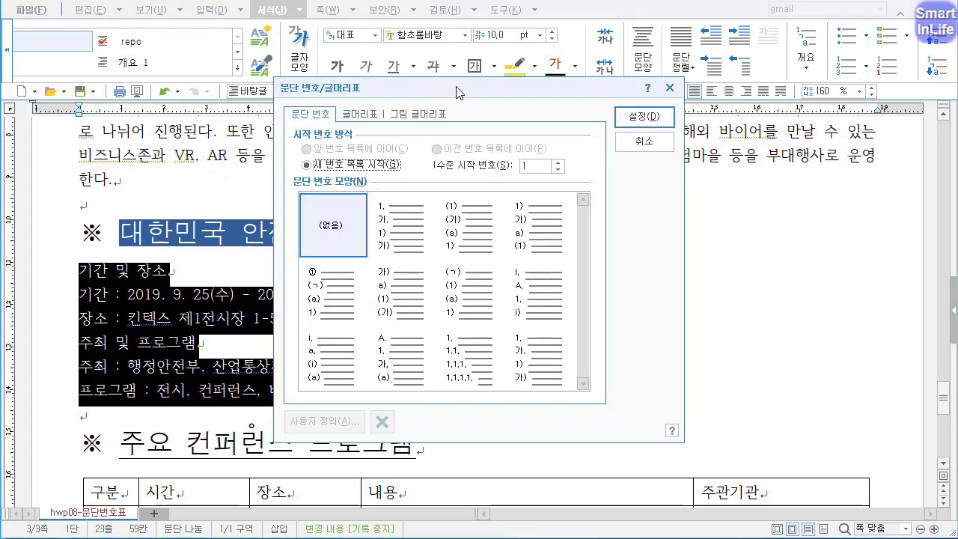
drag(470, 70, 625, 64)
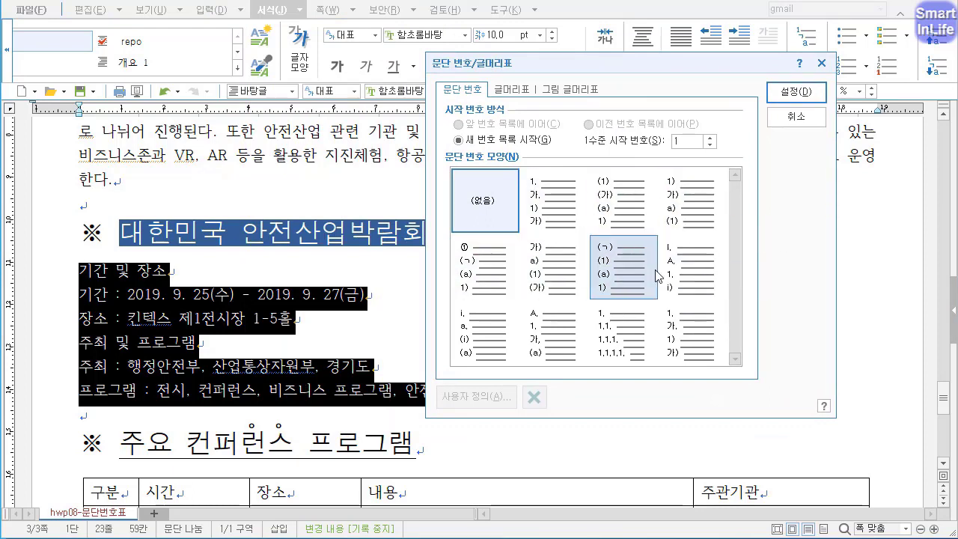
click(541, 258)
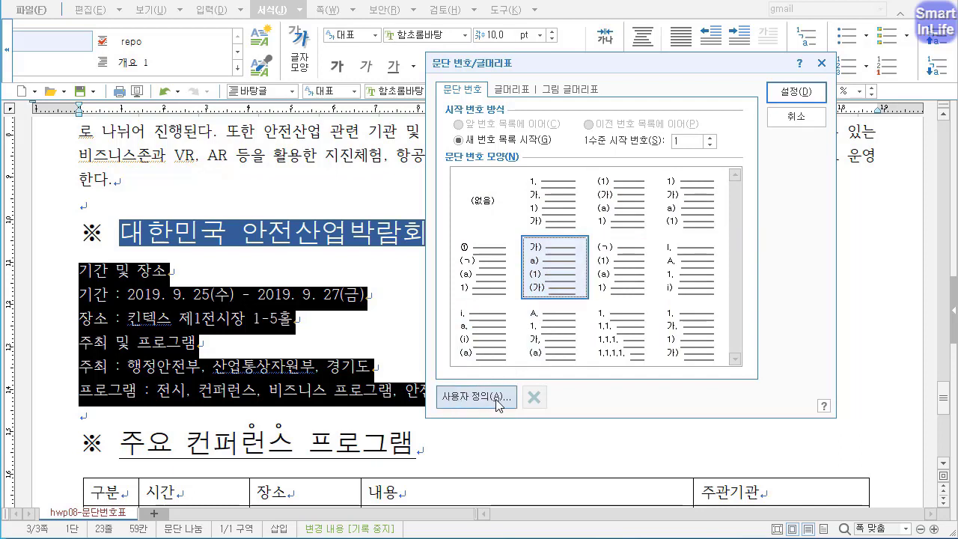
click(476, 405)
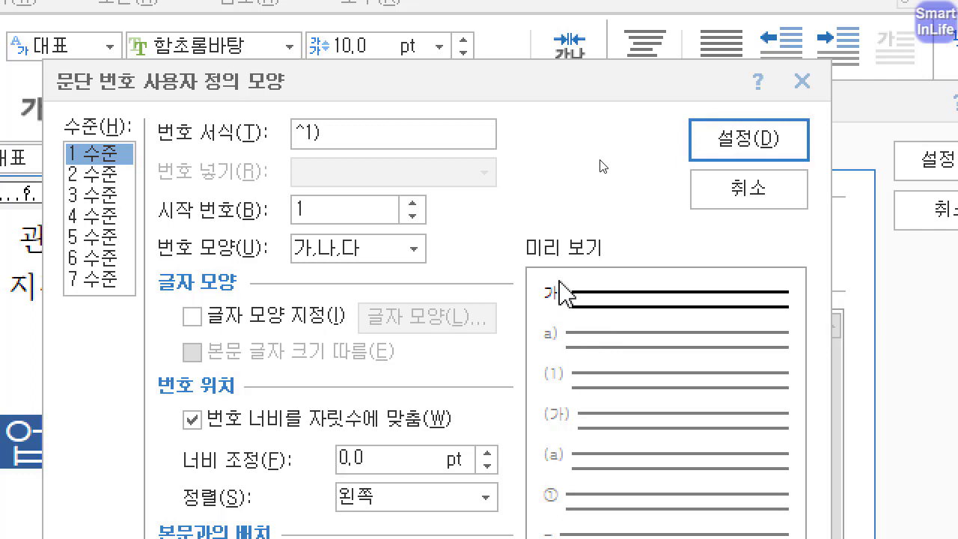
Set the level 1 number format to "^1." with a 20 pt width adjustment and right (오른쪽) alignment.
click(342, 133)
key(BackSpace)
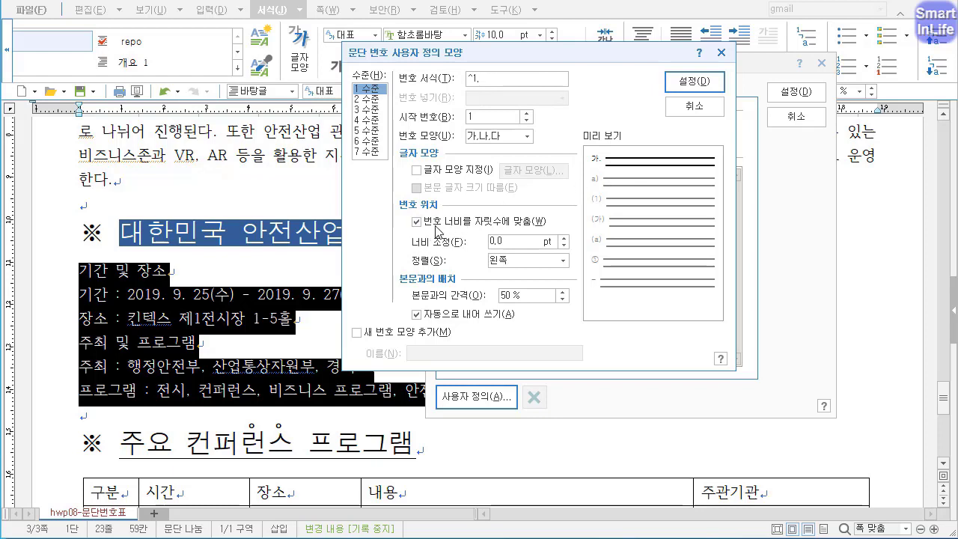
click(509, 243)
text(20)
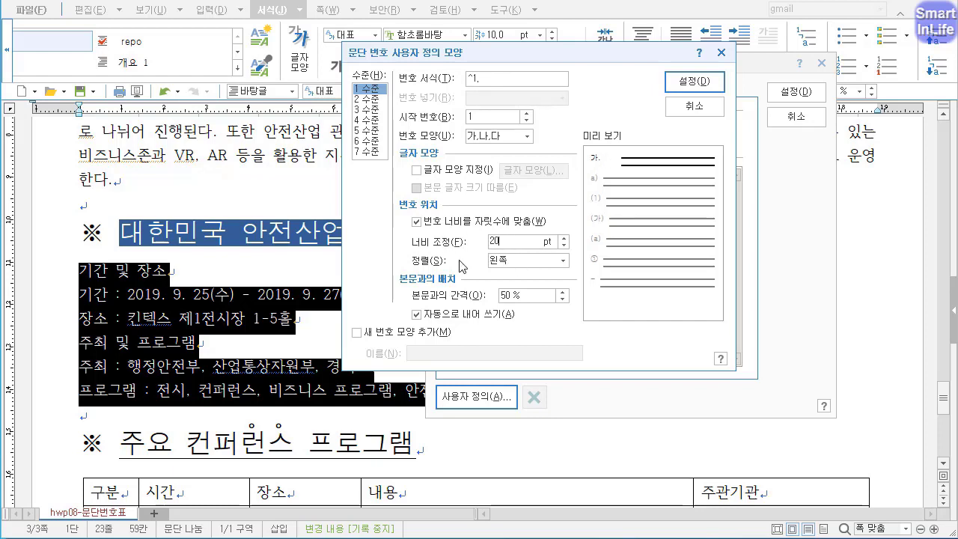
click(535, 262)
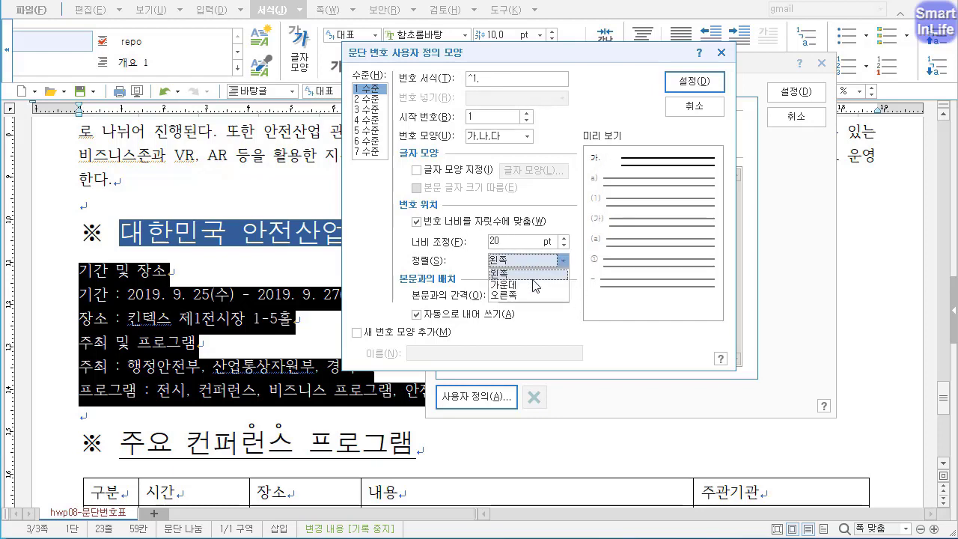
click(530, 296)
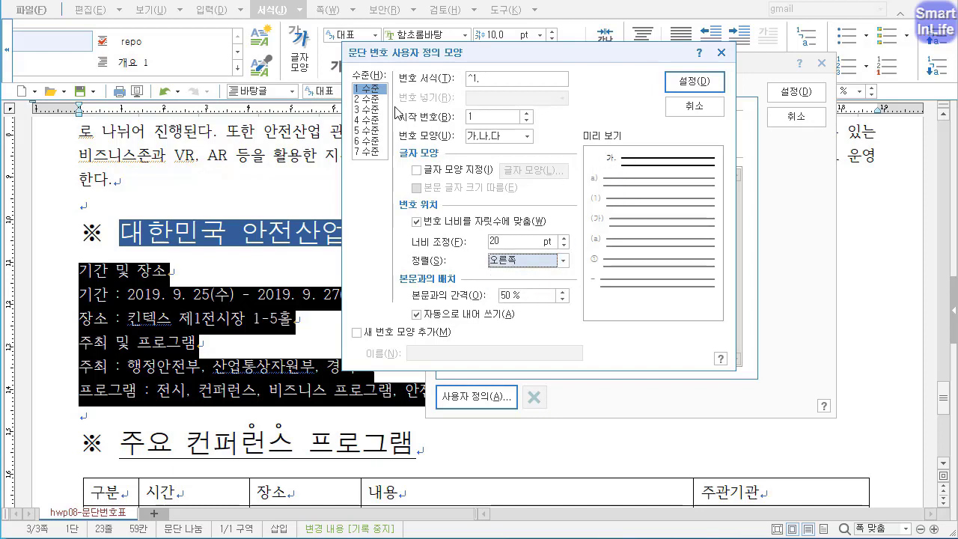
Set level 2 to ㉮,㉯,㉰ numbering with format "^2", 30 pt width and right alignment, and apply the numbering to the selected lines.
click(373, 99)
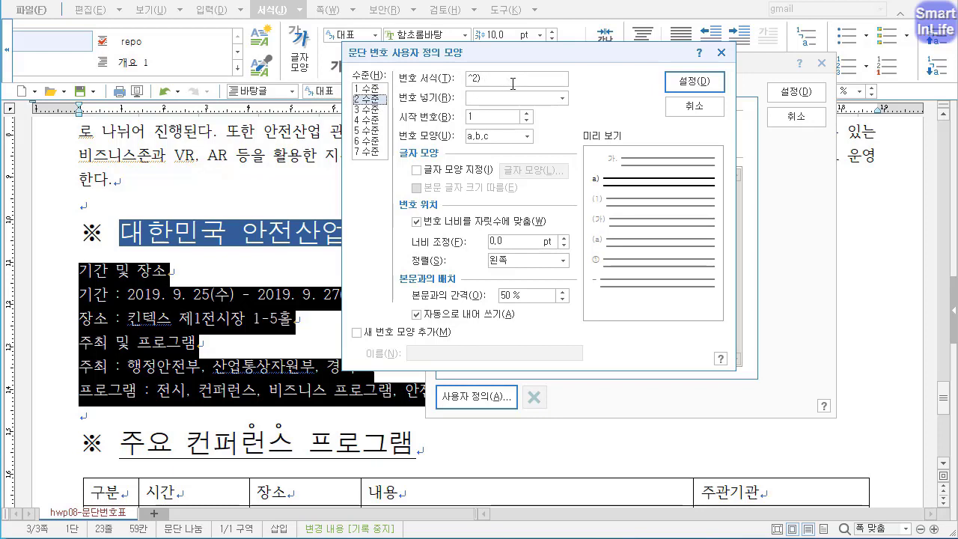
click(529, 137)
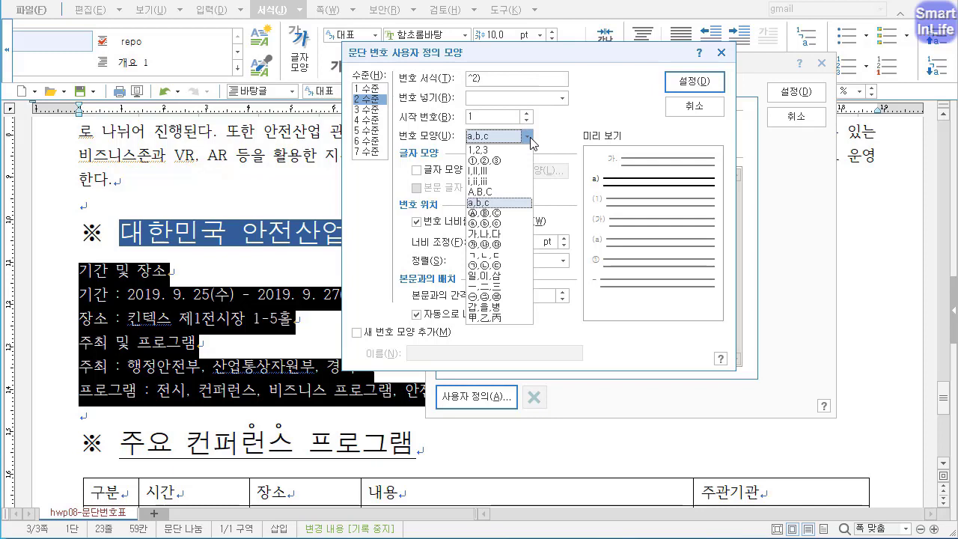
click(516, 244)
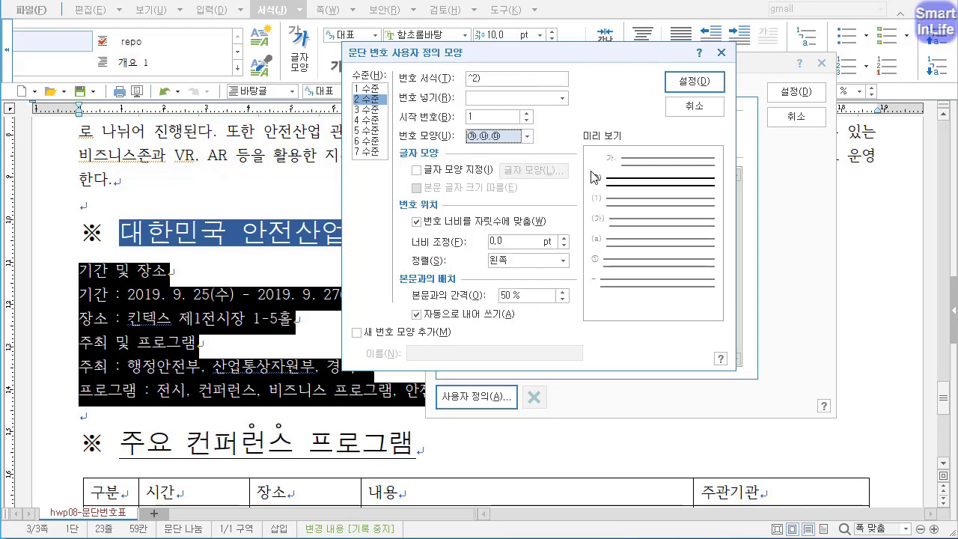
click(501, 81)
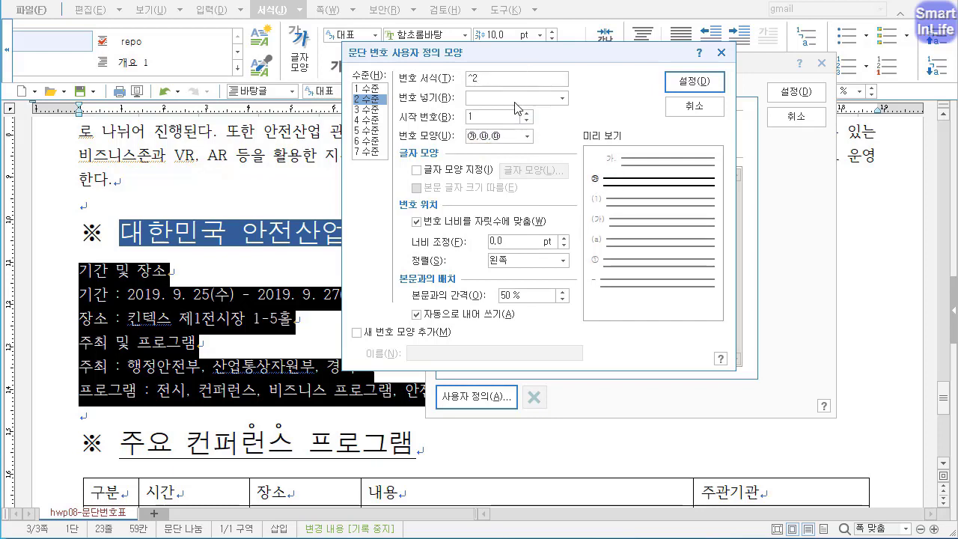
drag(521, 242, 349, 204)
text(30)
click(519, 263)
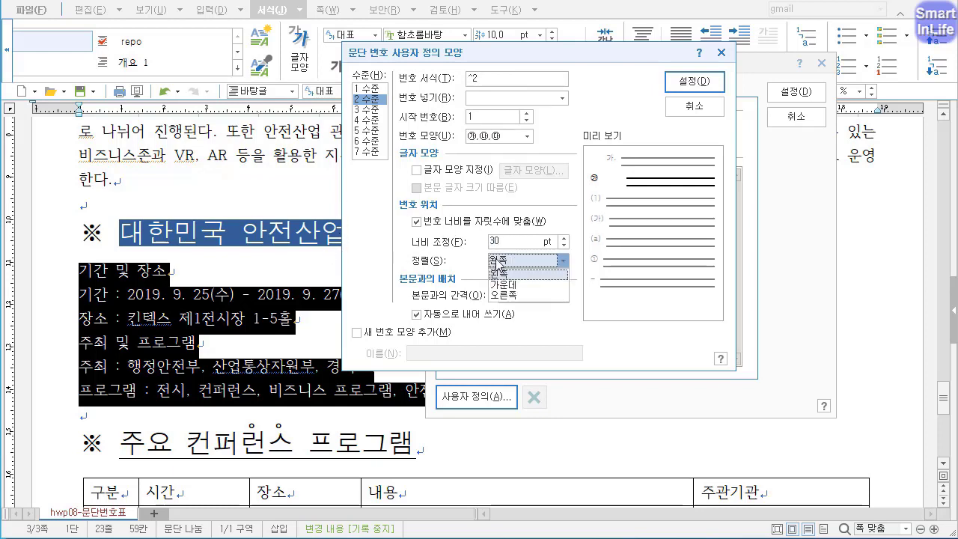
click(510, 301)
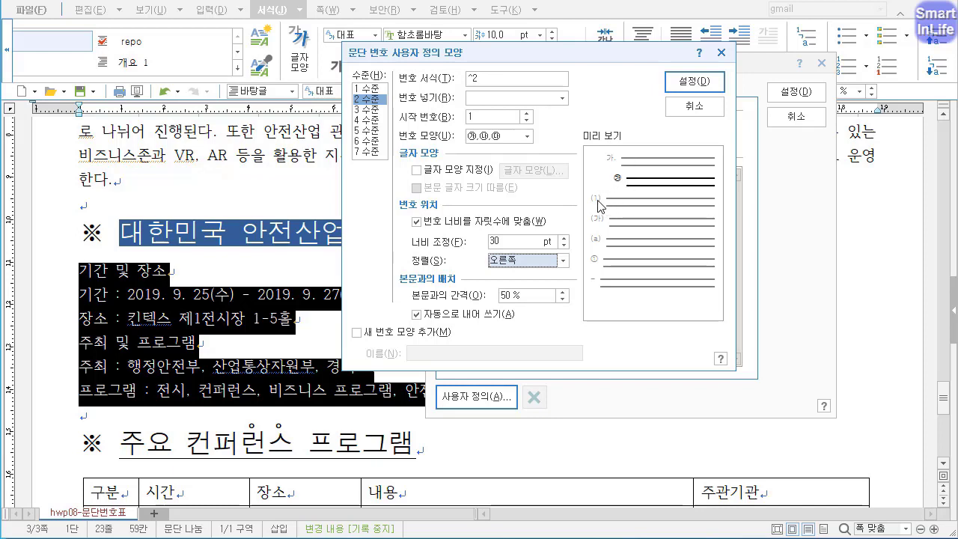
click(694, 84)
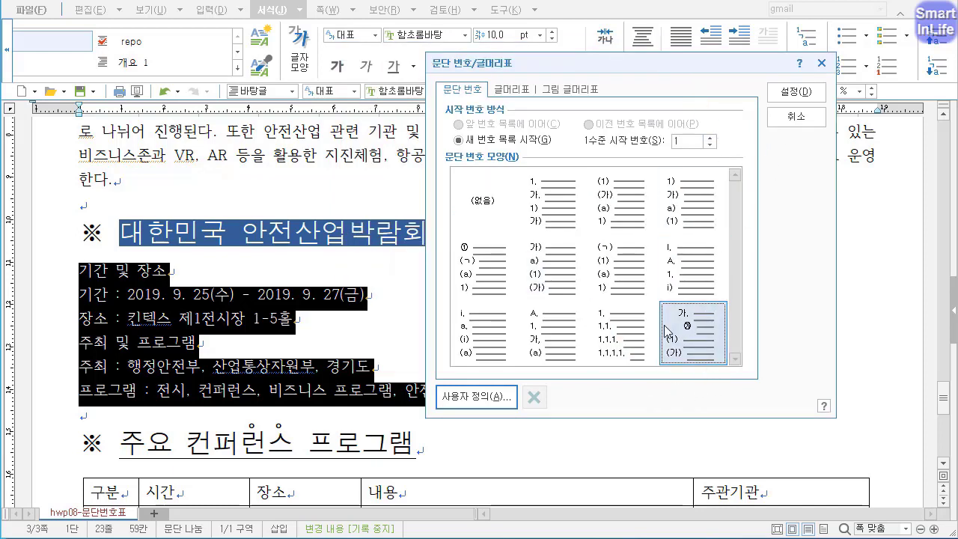
click(796, 91)
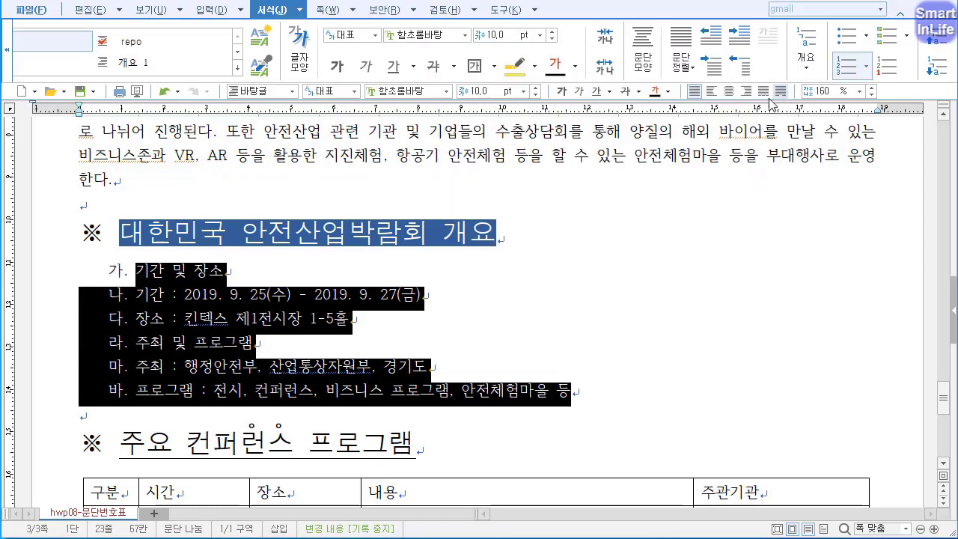
Demote the 기간 and 장소 lines and the 주최 and 프로그램 lines to numbering level 2.
click(173, 323)
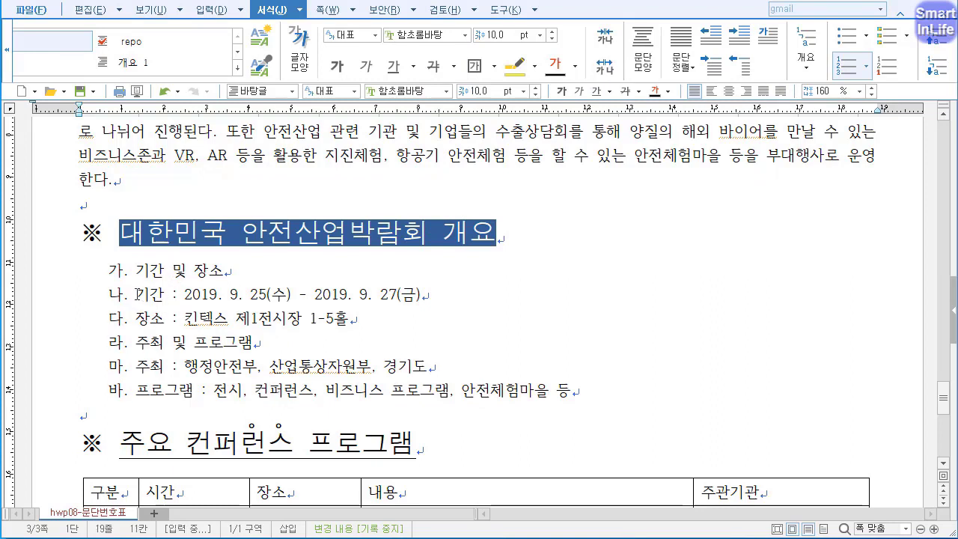
drag(170, 294, 175, 318)
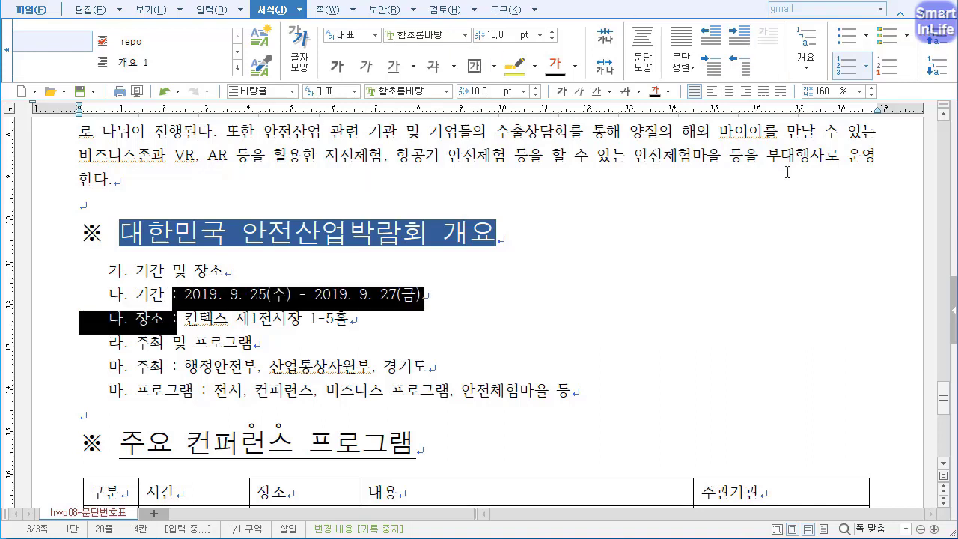
click(936, 71)
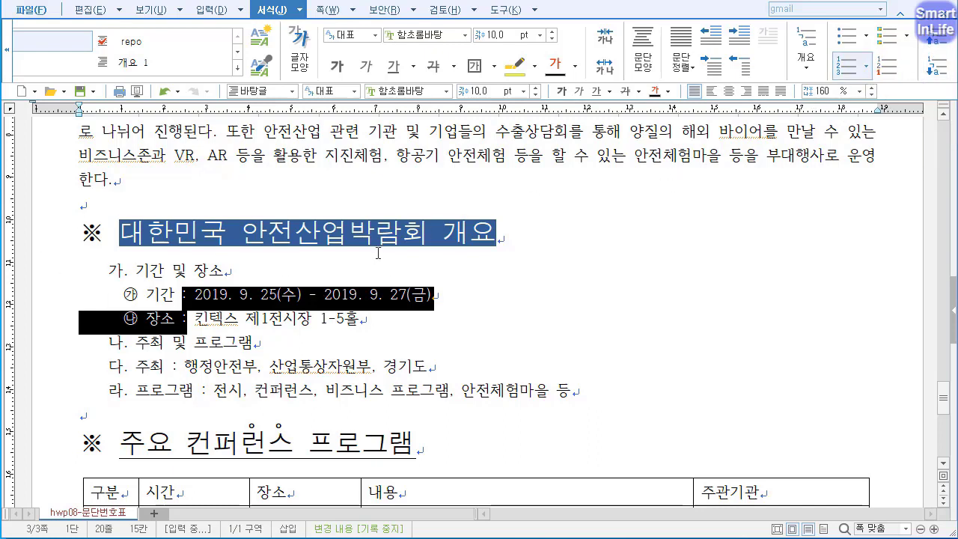
drag(135, 367, 193, 393)
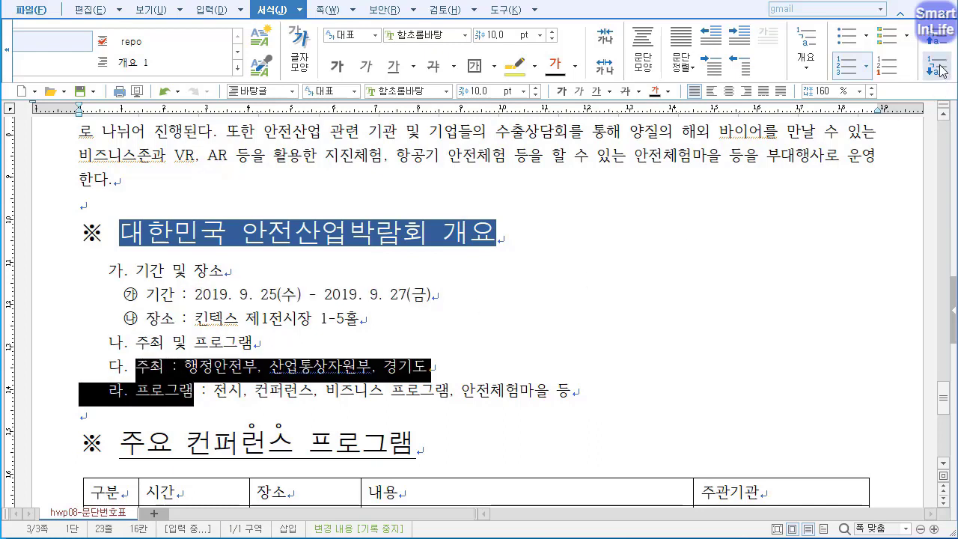
key(ctrl+KP_Add)
click(241, 366)
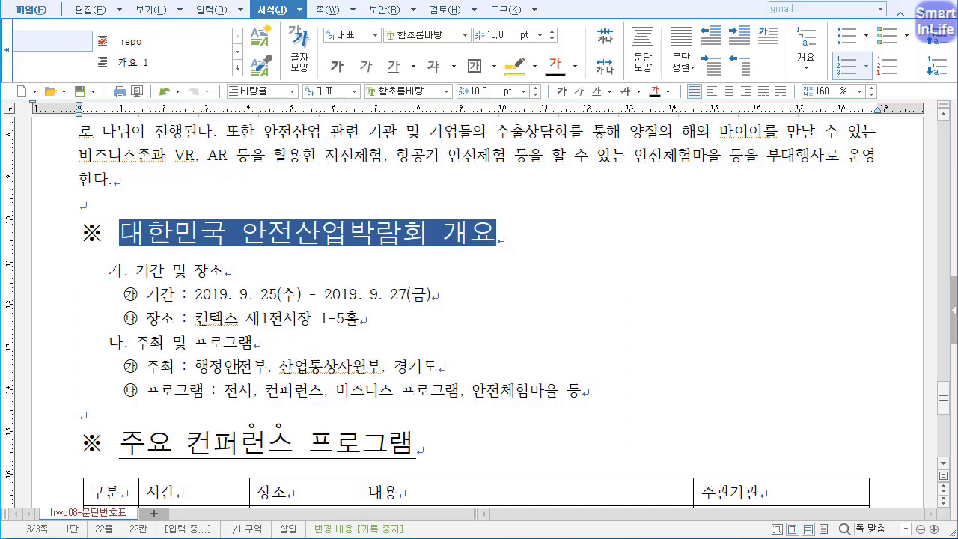
Set the line spacing of the whole numbered list under the overview heading to 180%.
drag(135, 271, 591, 384)
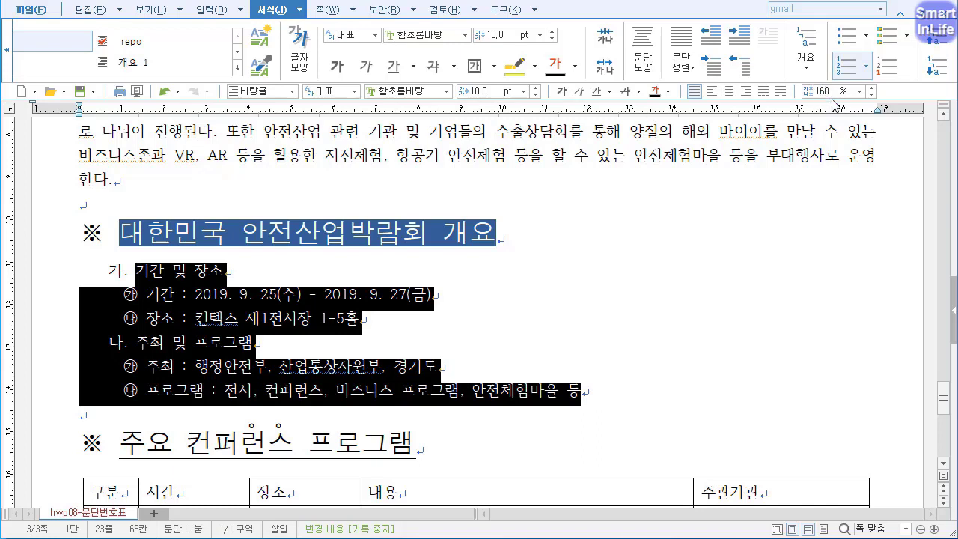
click(828, 96)
text(180)
key(Return)
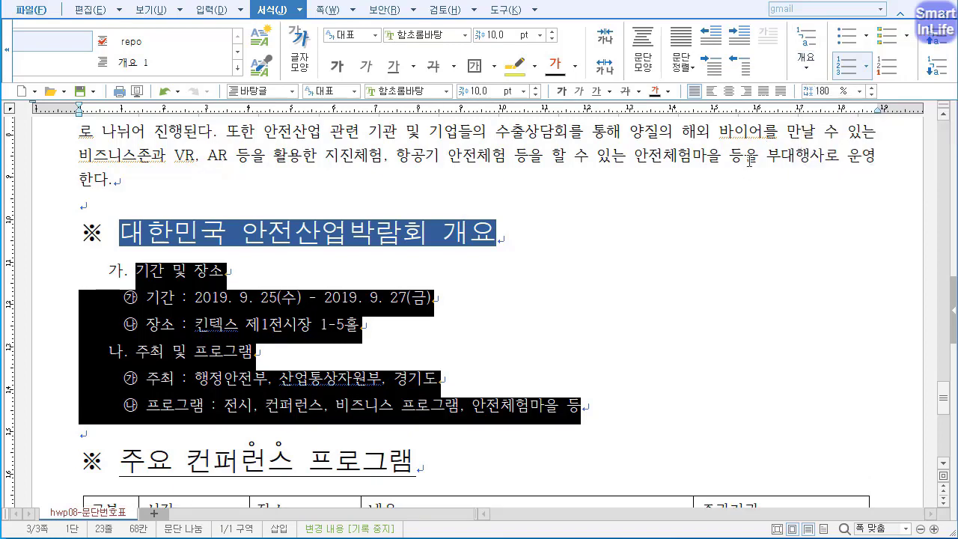
drag(947, 390, 947, 427)
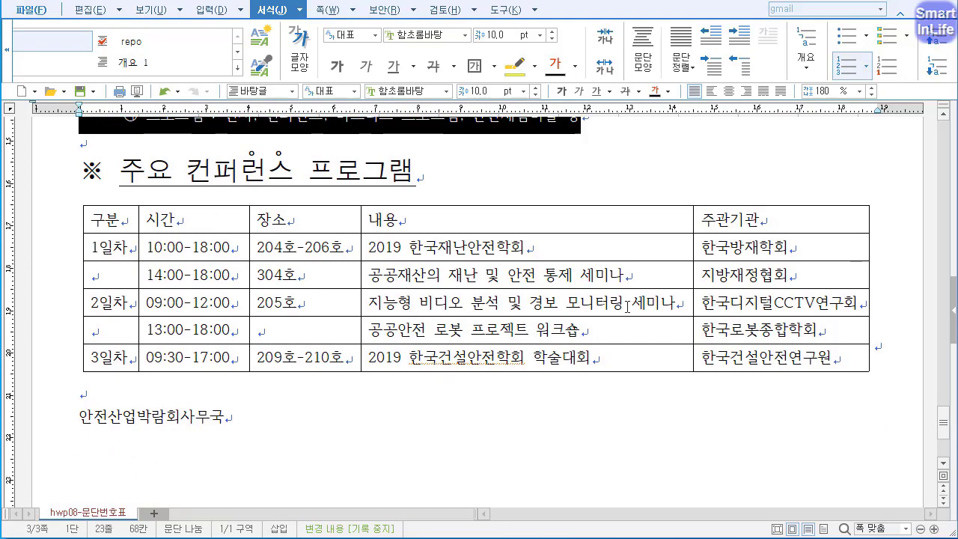
Merge the 1일차 and 2일차 cells of the conference program table each with the empty cell below.
scroll(920, 422, down, 1)
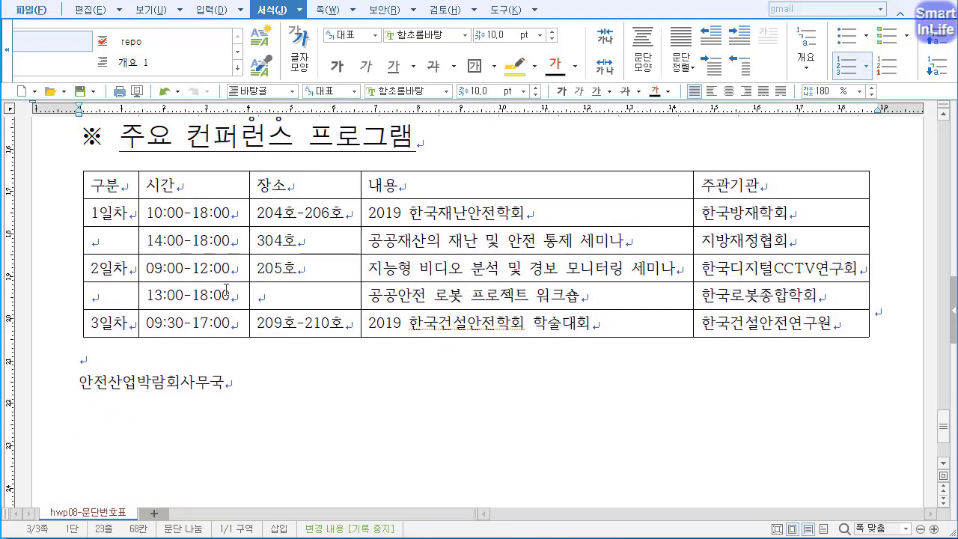
drag(113, 214, 111, 238)
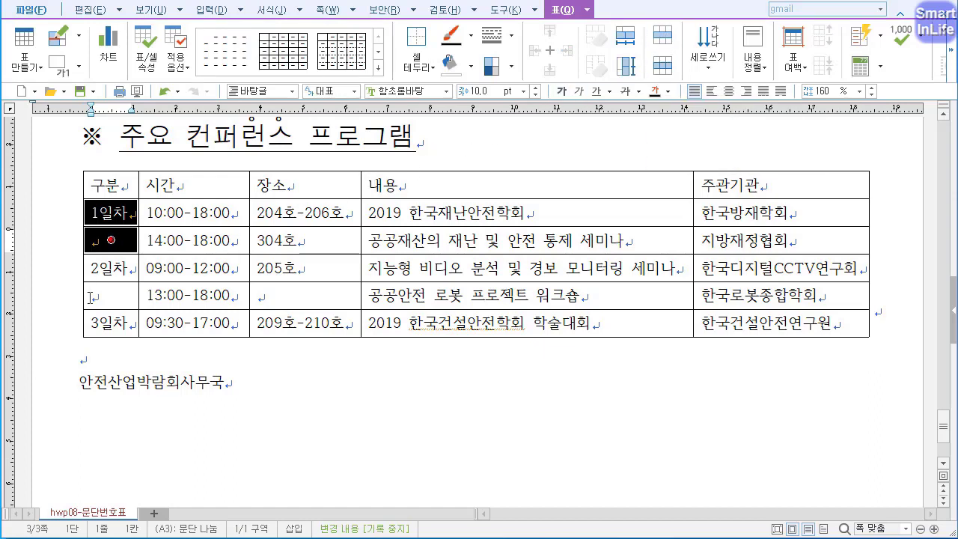
key(m)
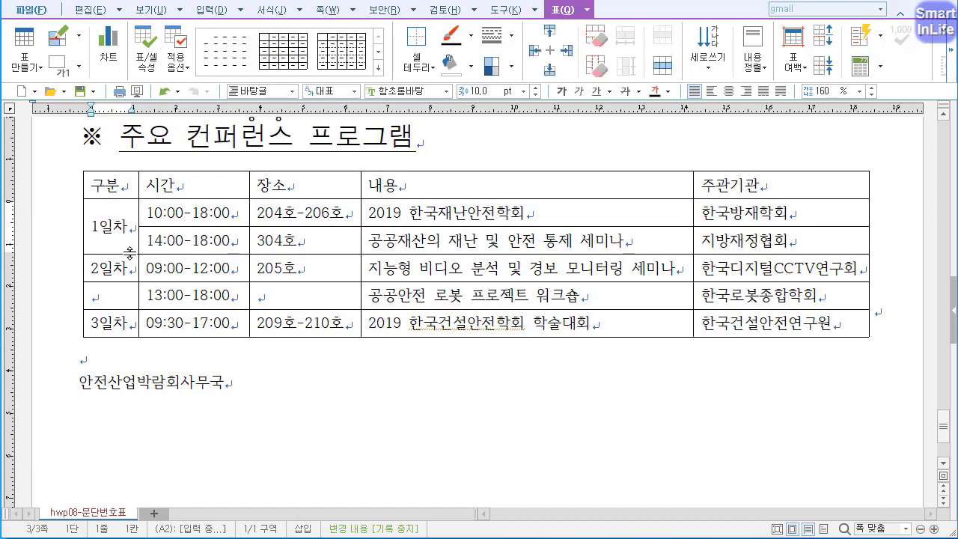
drag(126, 270, 127, 284)
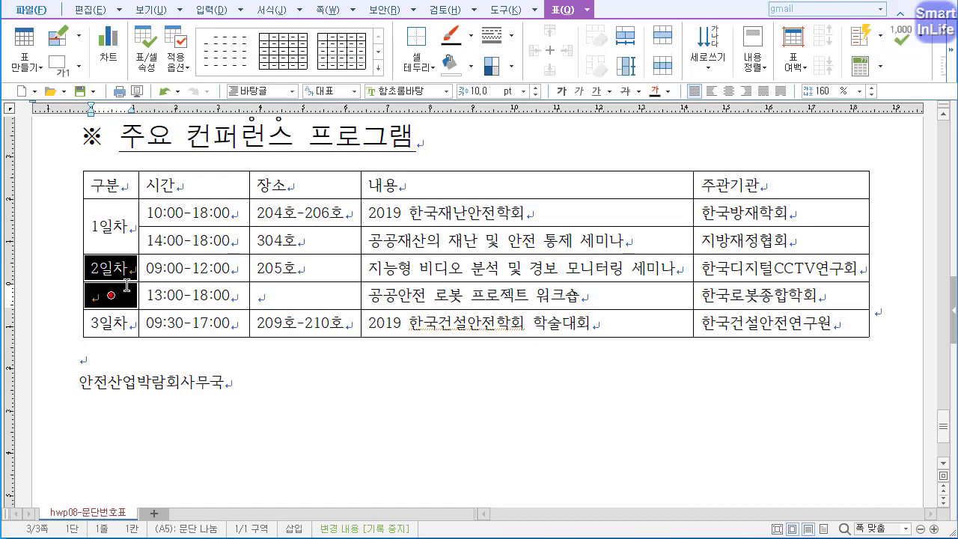
key(m)
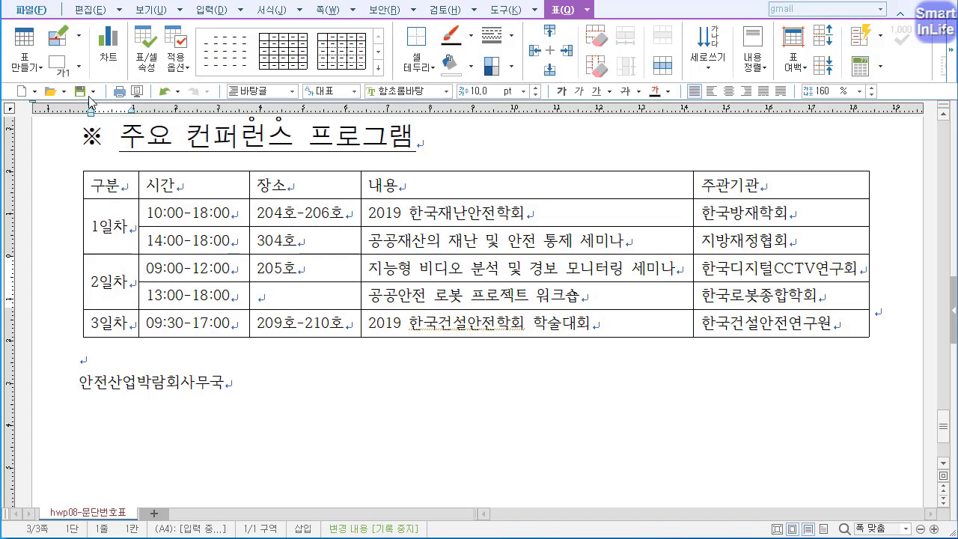
Divide the merged 1일차 cell with a drawn horizontal line and merge the two resulting cells again.
click(76, 36)
click(71, 58)
drag(150, 226, 86, 227)
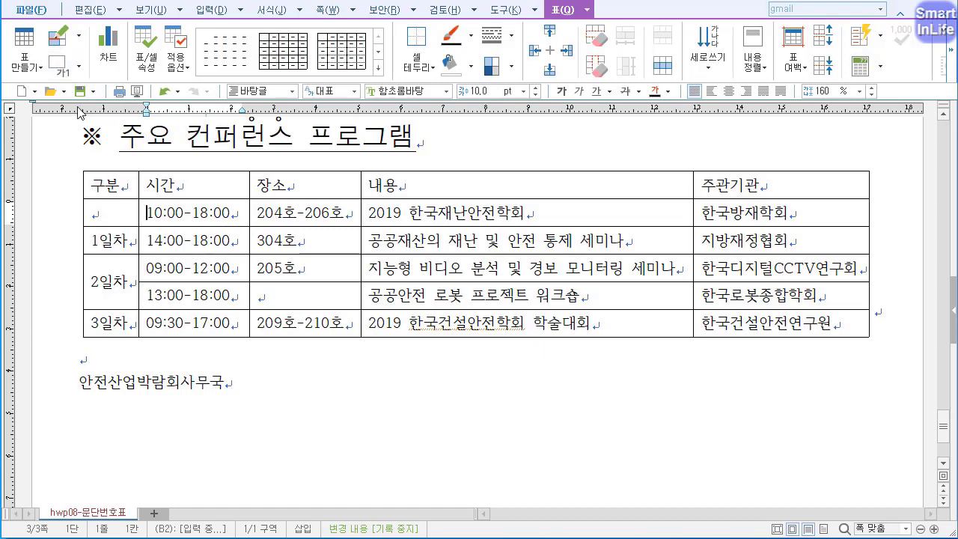
drag(117, 215, 111, 240)
key(m)
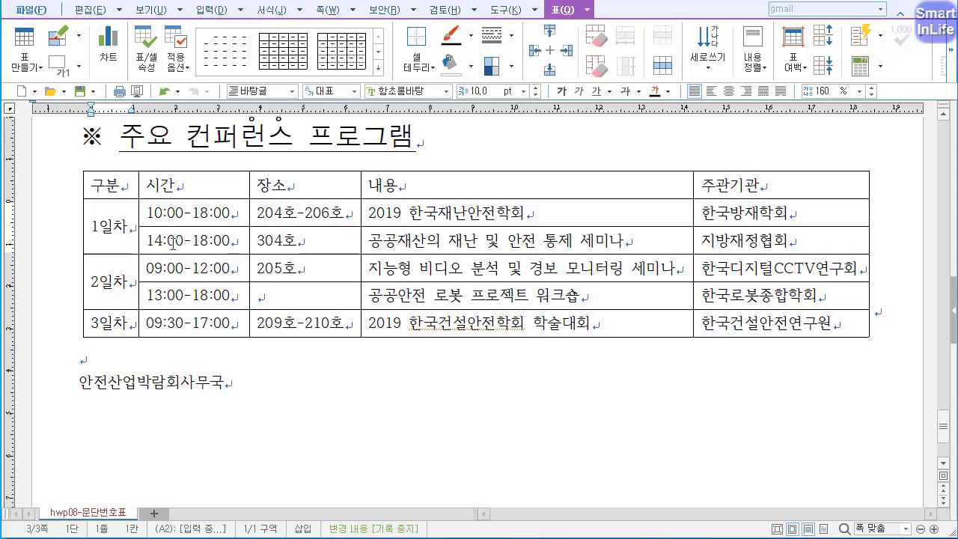
Merge the 205호 cell with the empty cell below it and center the text in all table cells.
drag(311, 280, 307, 297)
key(m)
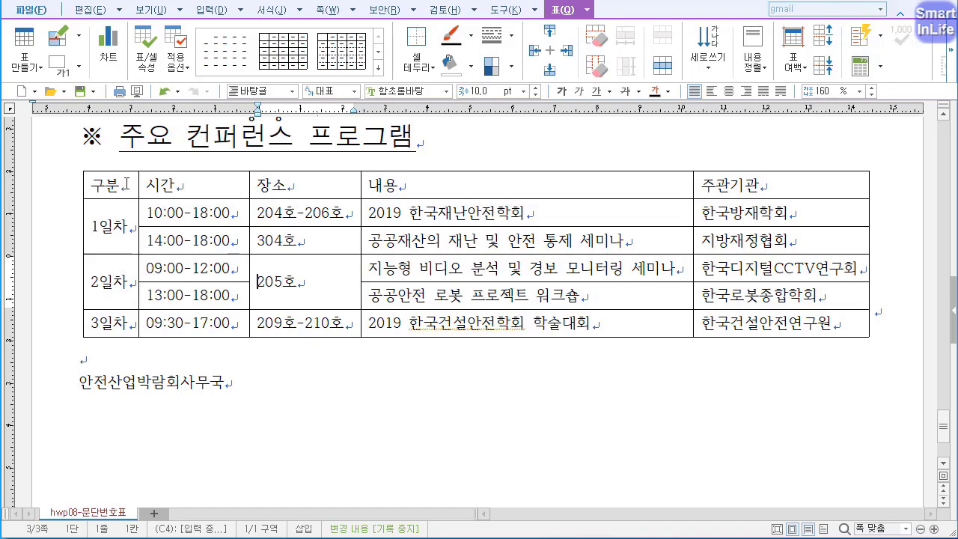
drag(125, 184, 758, 339)
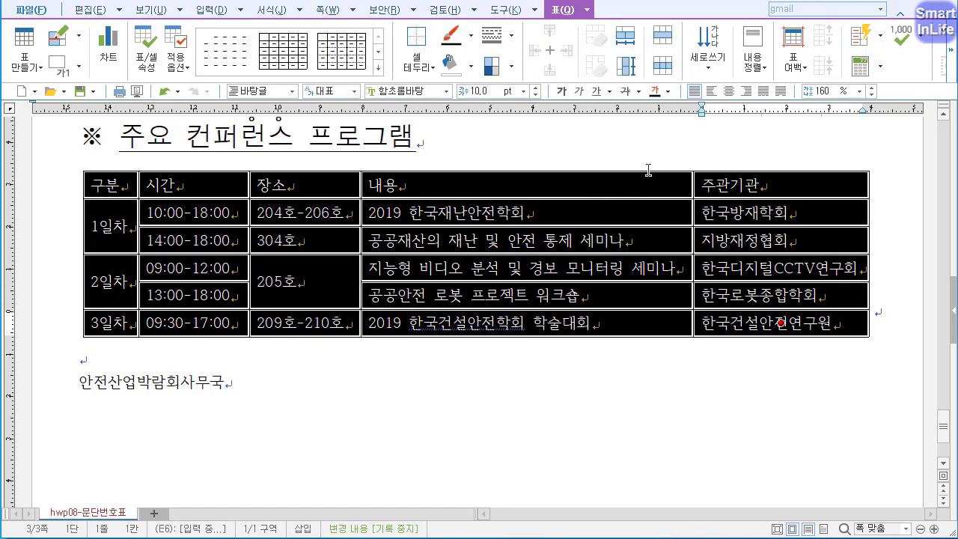
click(729, 91)
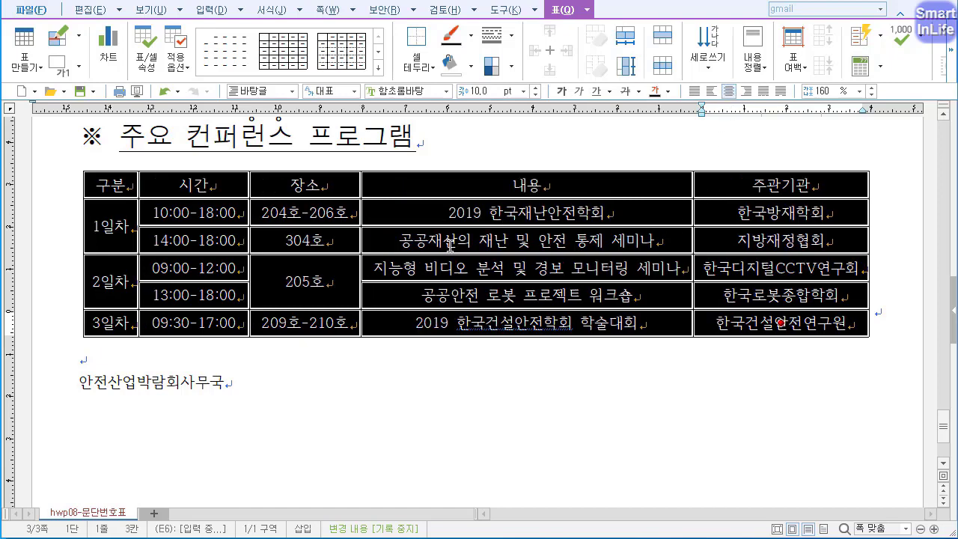
click(345, 277)
Choose a gradient background of the horizontal (수평) type for the table's header row cells.
click(111, 184)
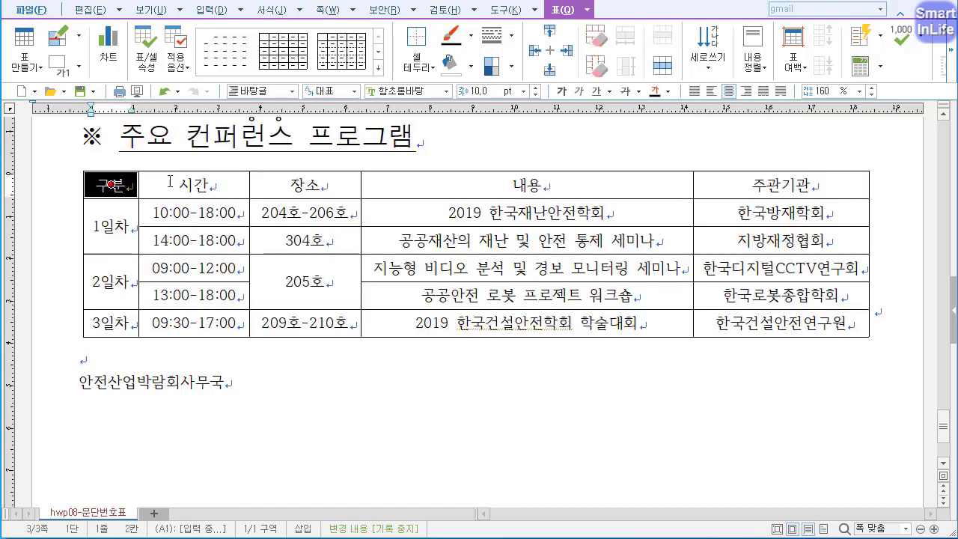
drag(171, 182, 737, 180)
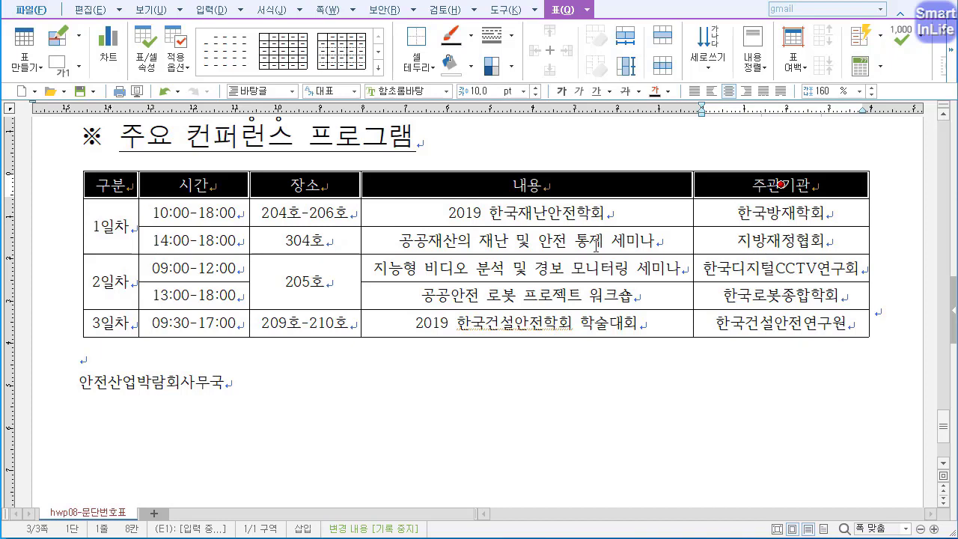
key(l)
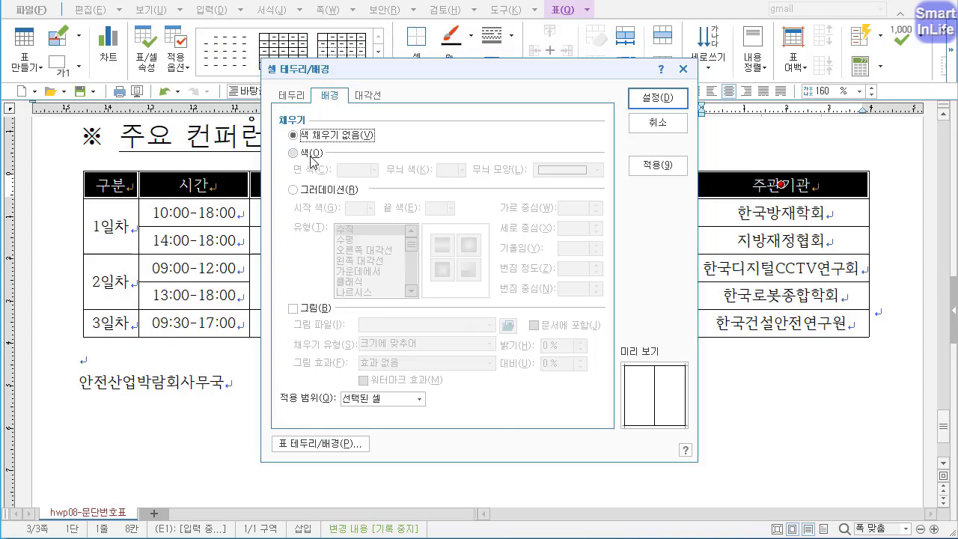
click(326, 196)
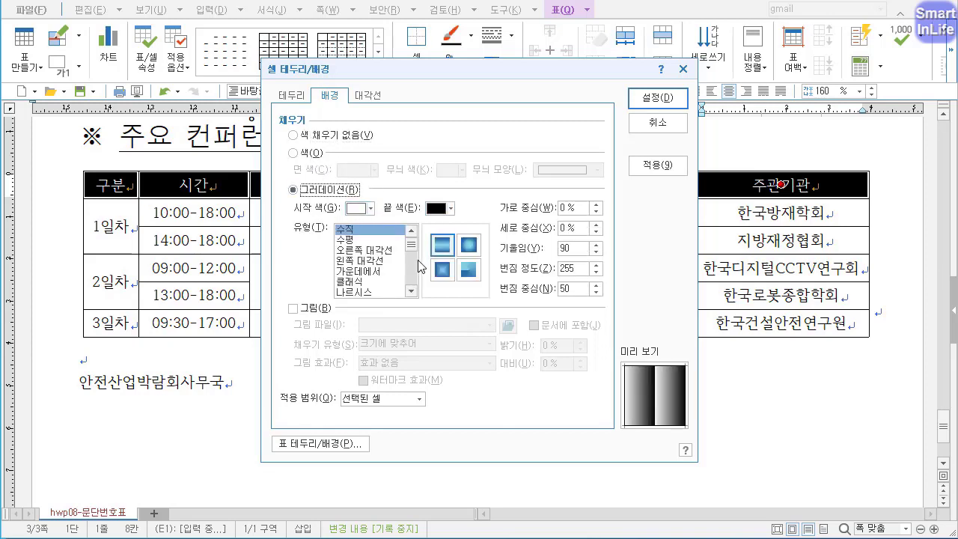
click(352, 239)
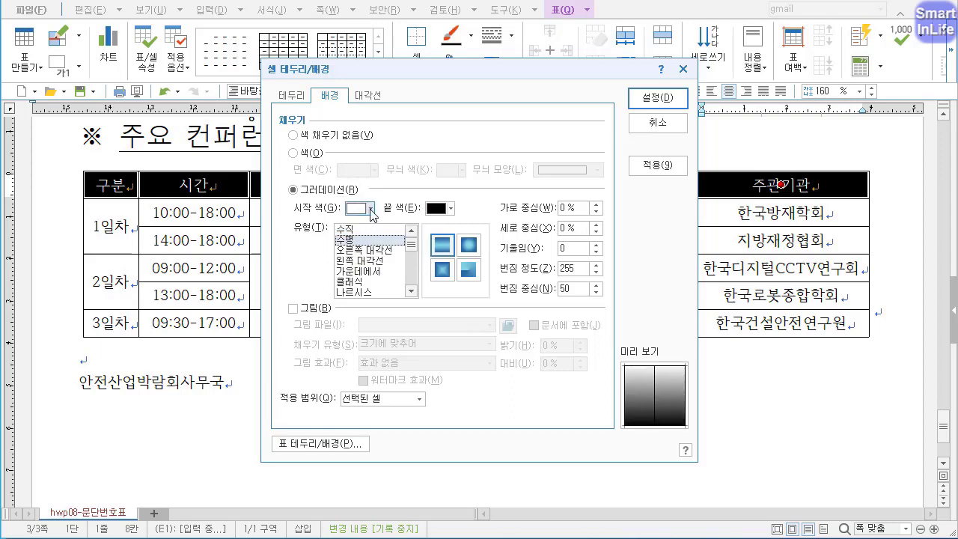
Set the header row's gradient to run from white to orange and apply the fill.
click(371, 210)
click(371, 211)
click(371, 211)
click(450, 209)
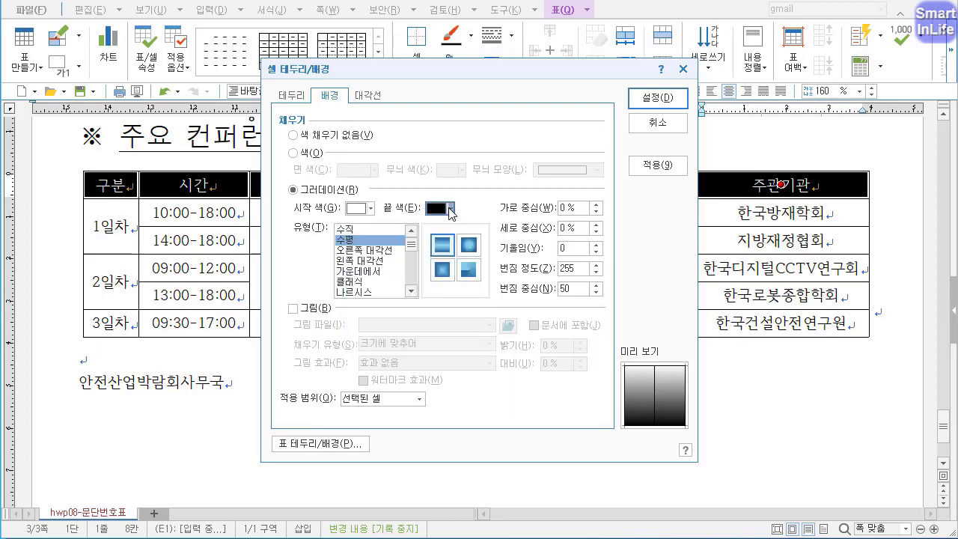
click(451, 209)
click(534, 300)
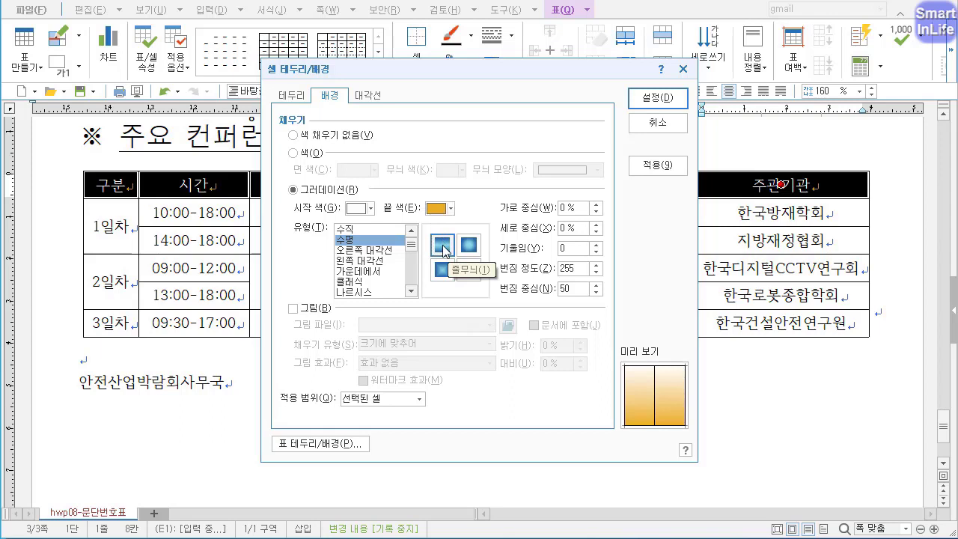
click(657, 98)
click(355, 291)
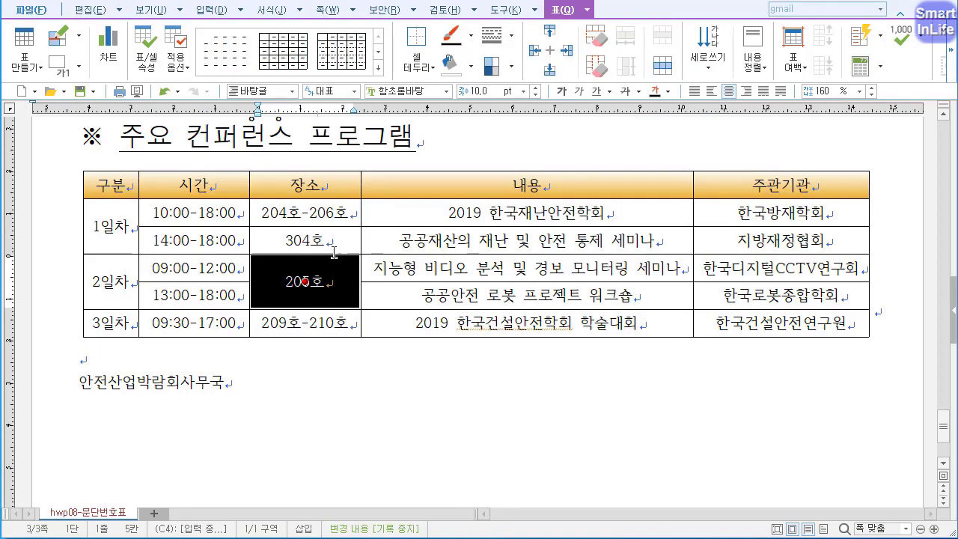
Remove the left and right outer borders of the whole table by setting them to no line (선 없음).
drag(116, 180, 758, 334)
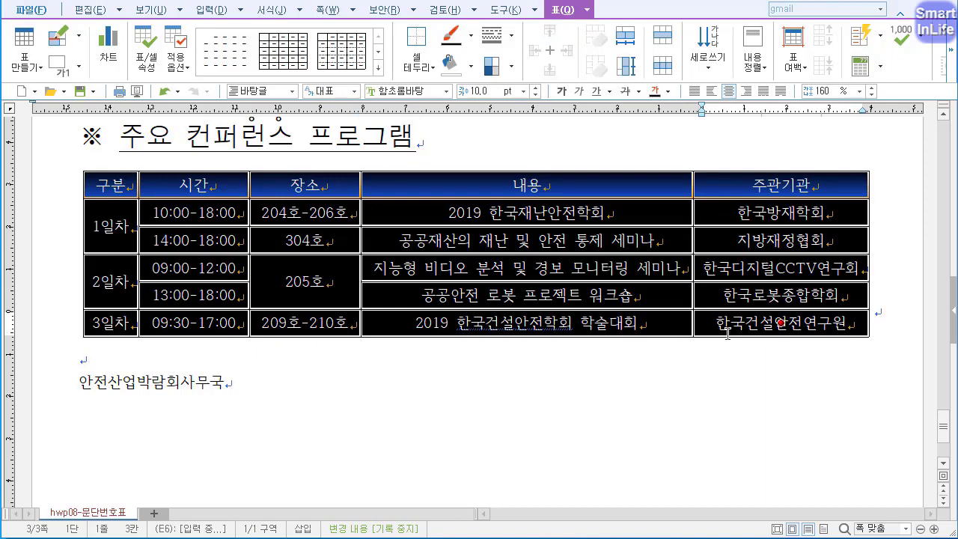
key(l)
click(364, 140)
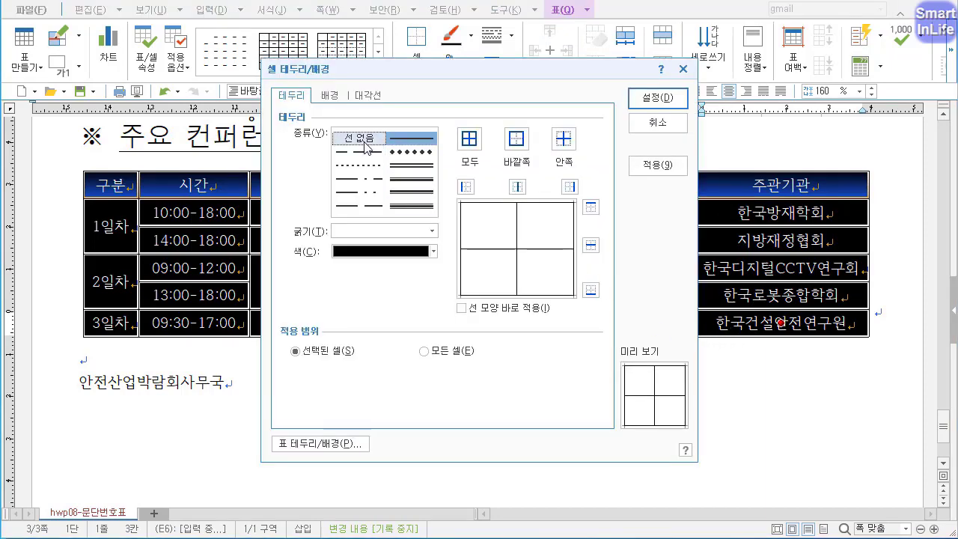
click(473, 193)
click(570, 187)
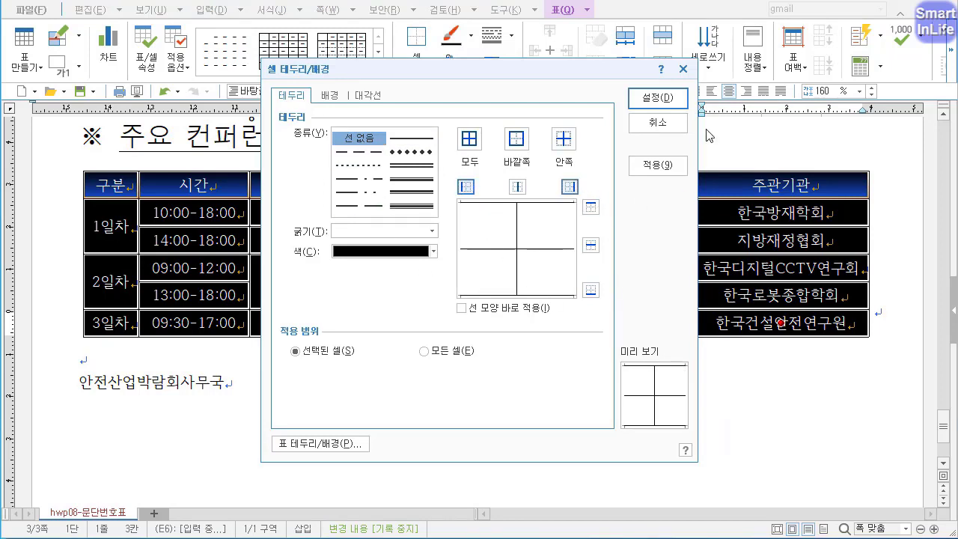
click(658, 101)
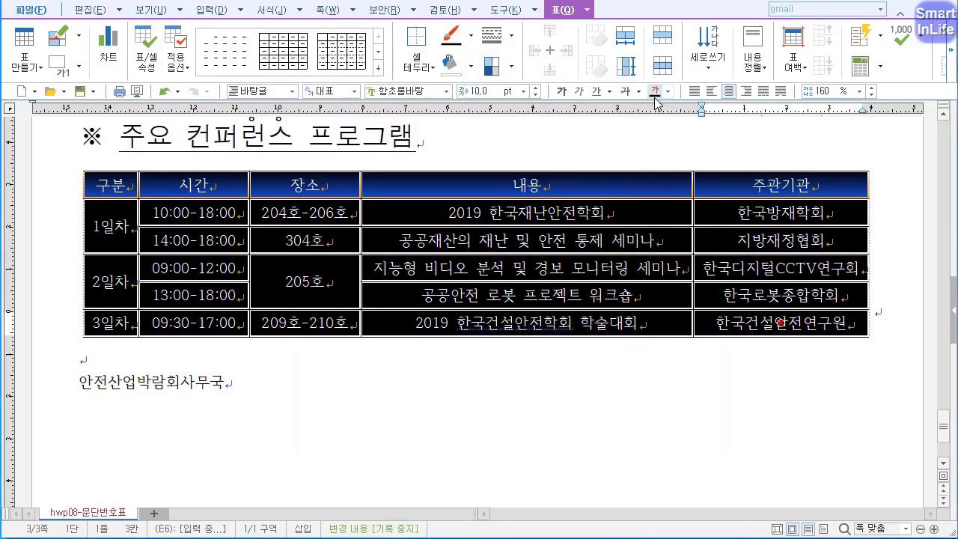
click(707, 458)
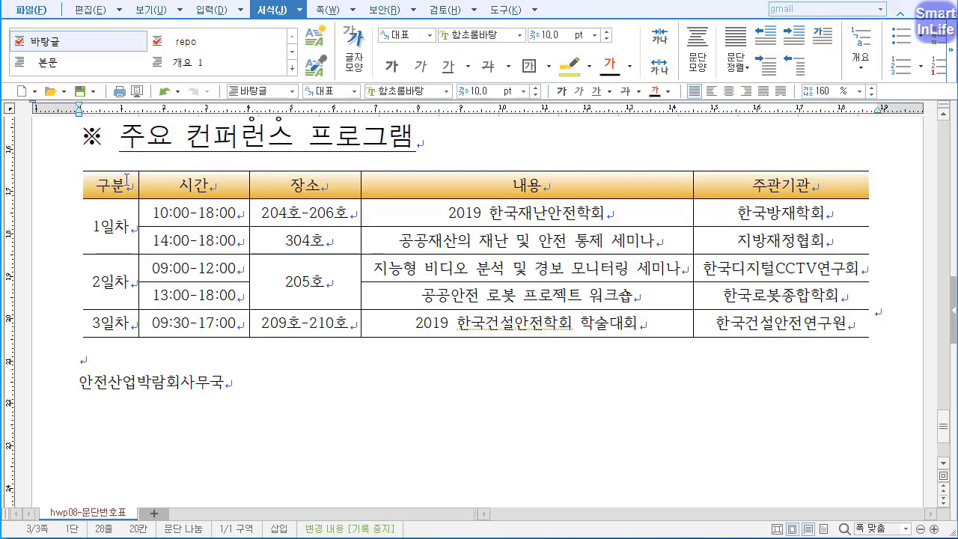
Give the table's header row a 0.5 mm double line on its top and bottom borders.
drag(127, 180, 786, 180)
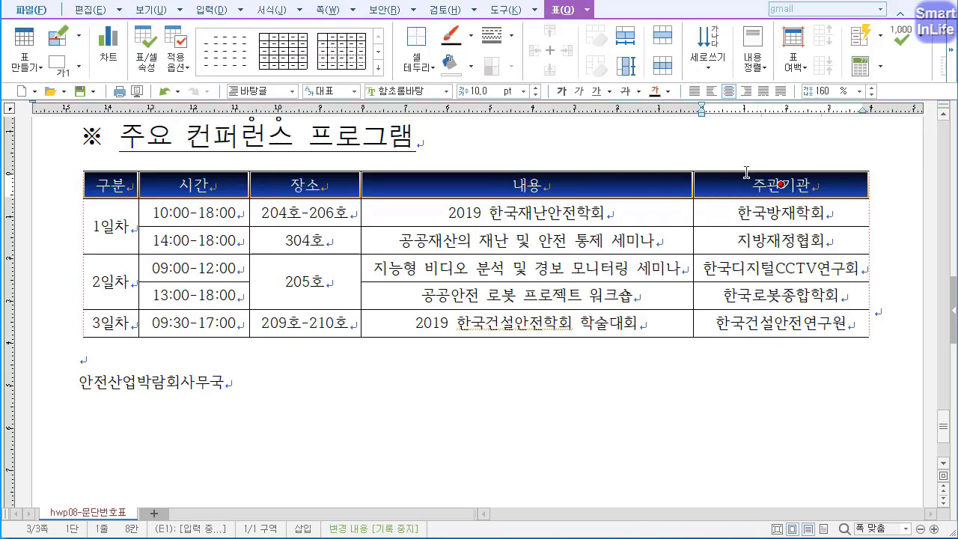
key(l)
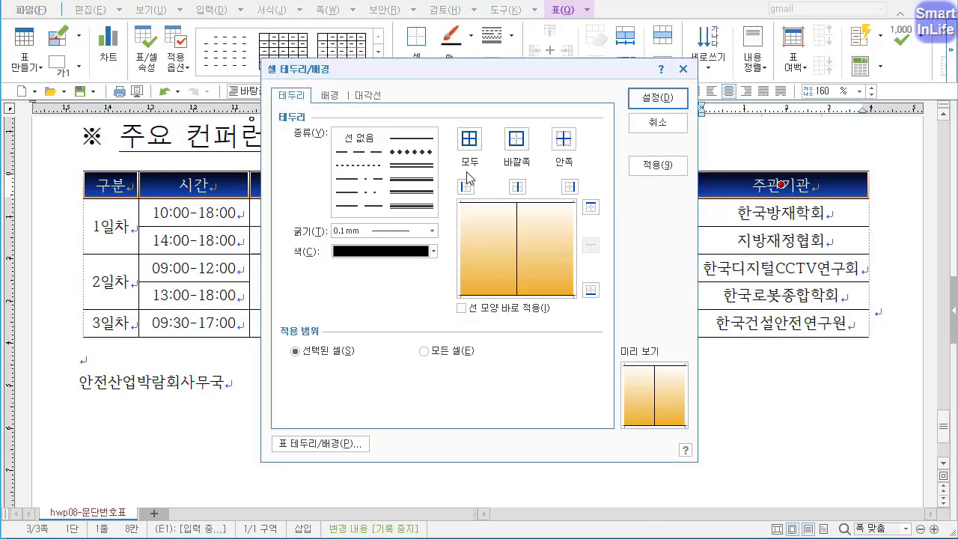
click(416, 167)
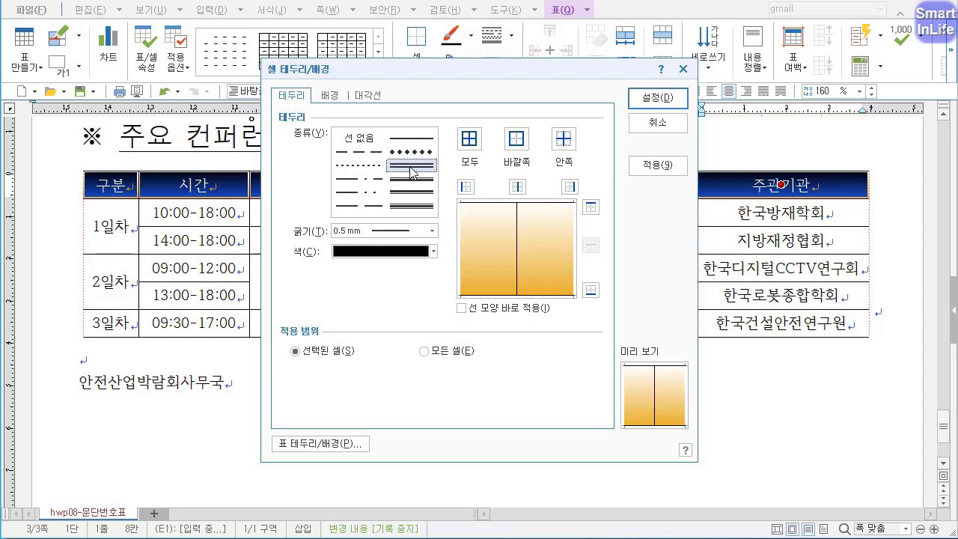
click(591, 207)
click(592, 291)
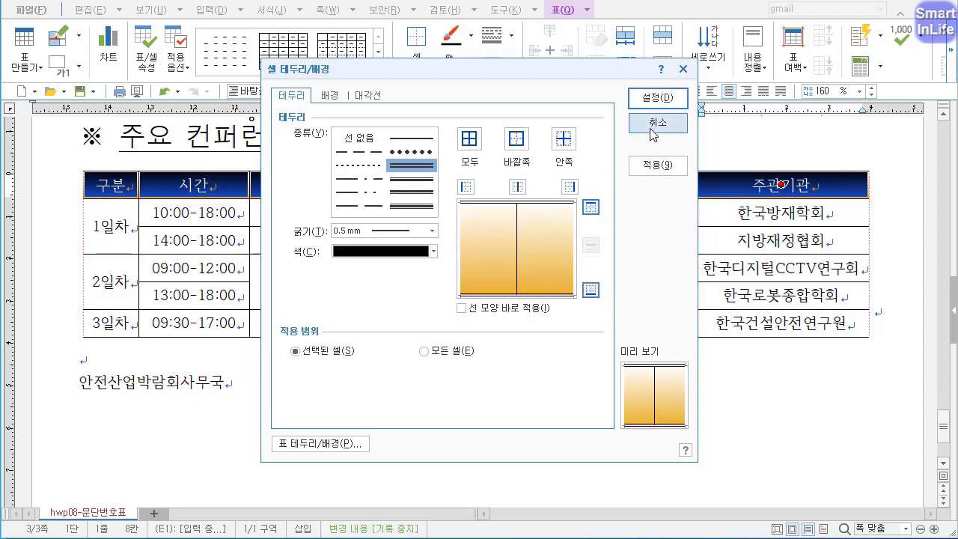
click(658, 97)
click(446, 401)
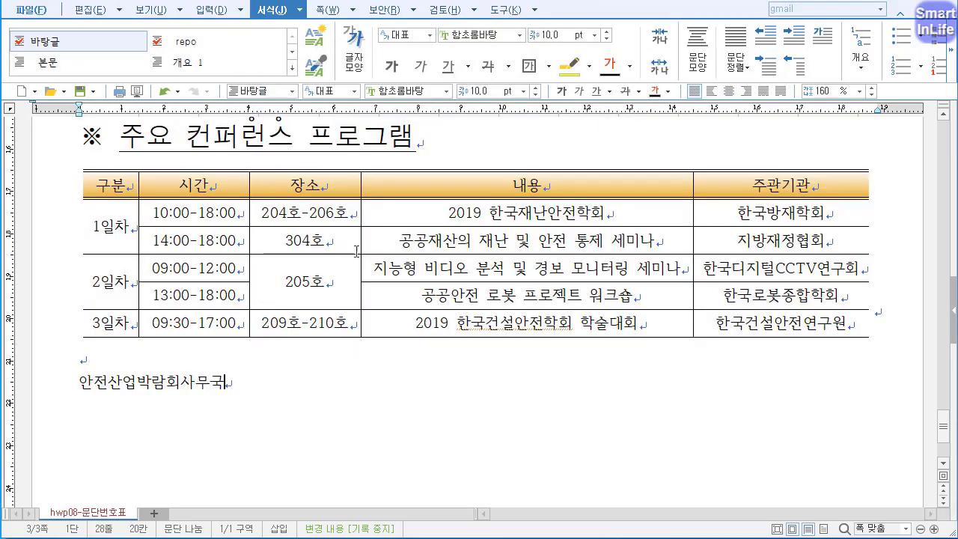
Apply a 0.5 mm double line to the bottom border of the table's body cells.
click(133, 226)
drag(160, 224, 754, 330)
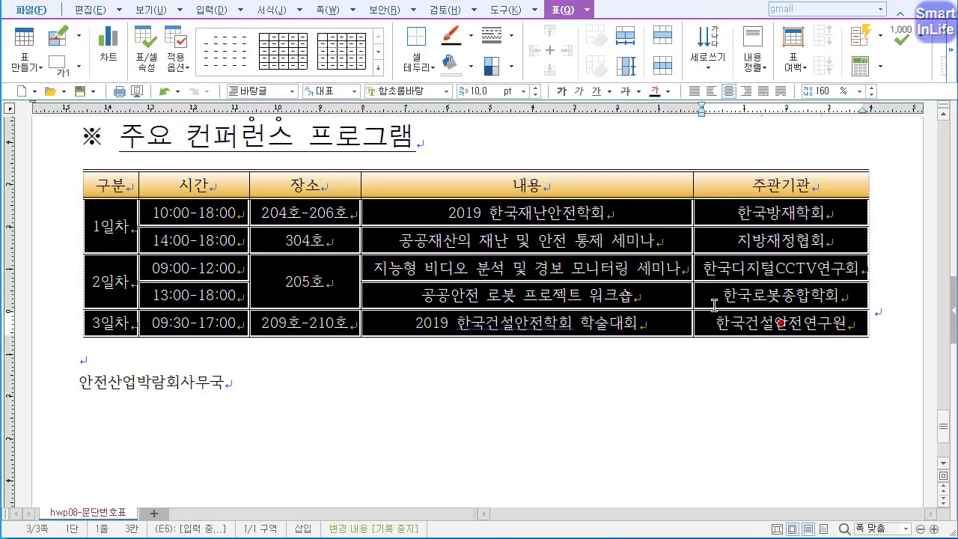
key(l)
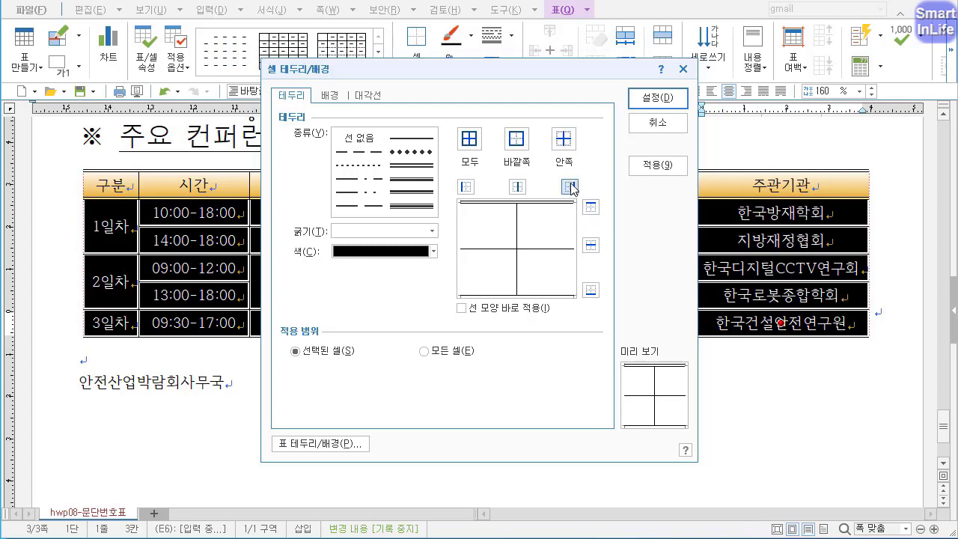
click(591, 291)
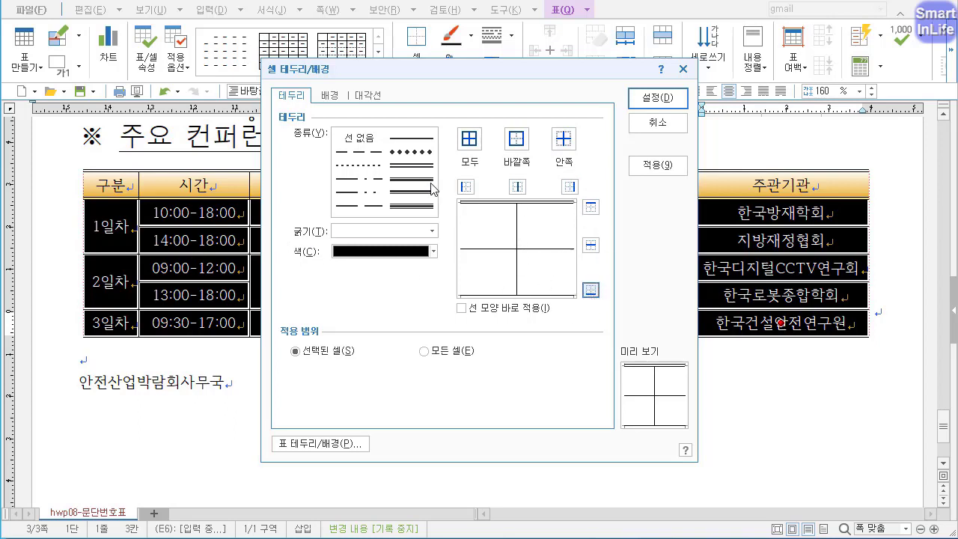
click(411, 166)
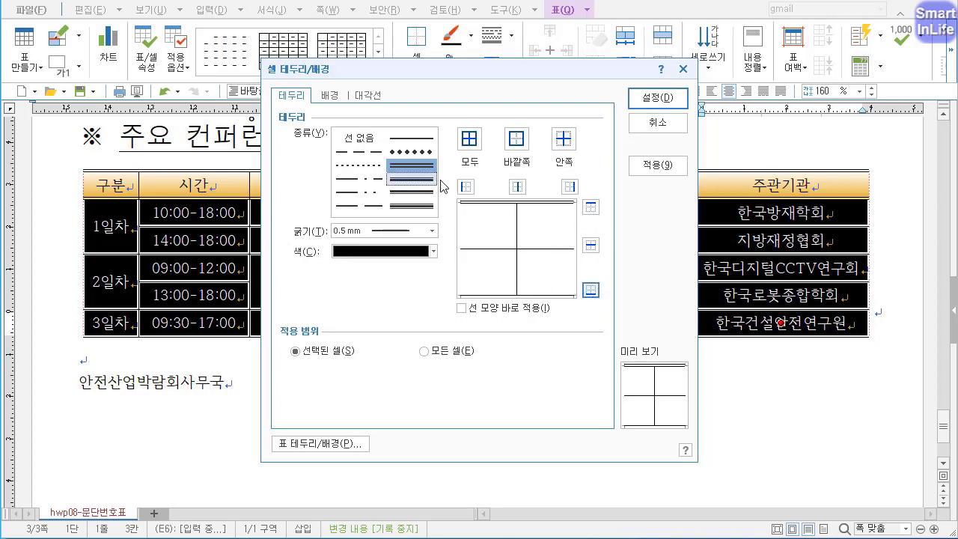
click(592, 290)
click(659, 98)
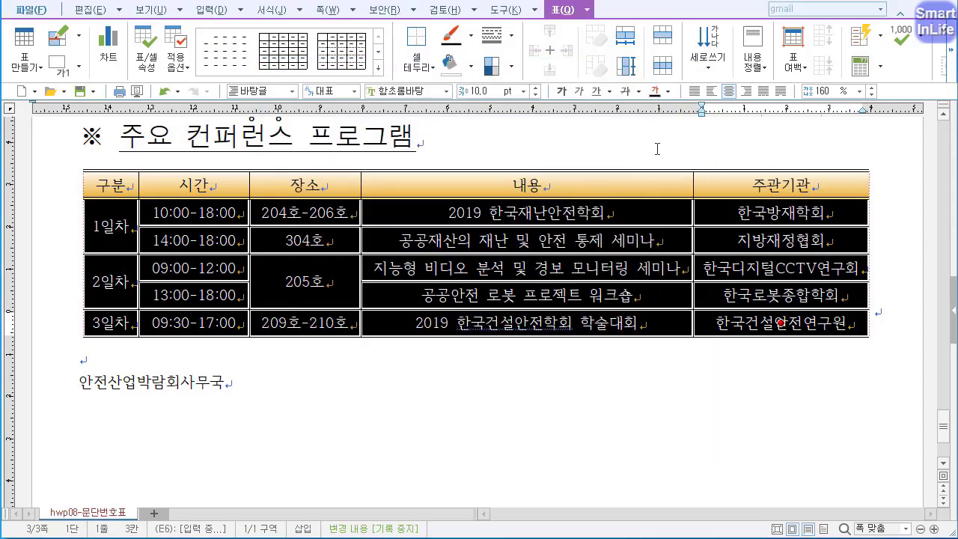
click(524, 384)
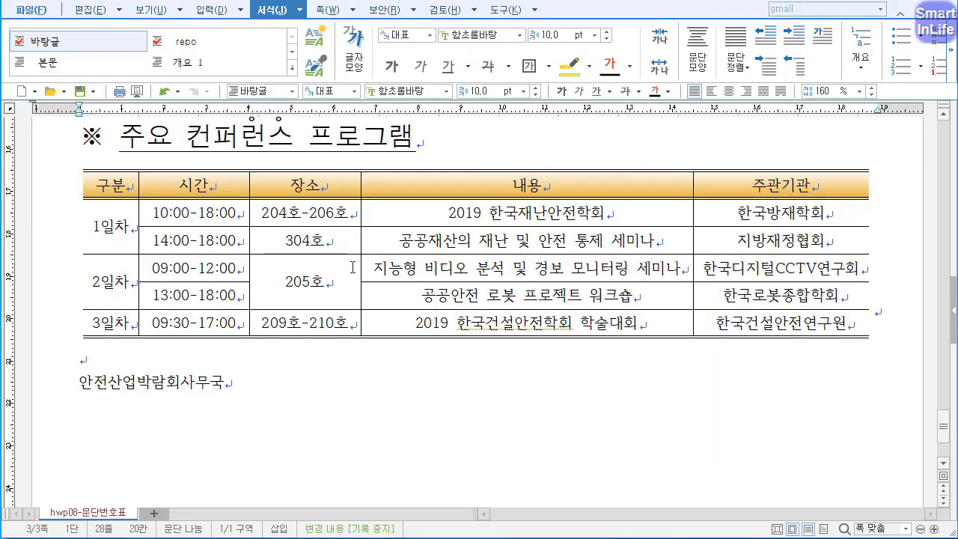
Set the text of all cells in the conference program table to the 굴림 font.
drag(120, 186, 790, 322)
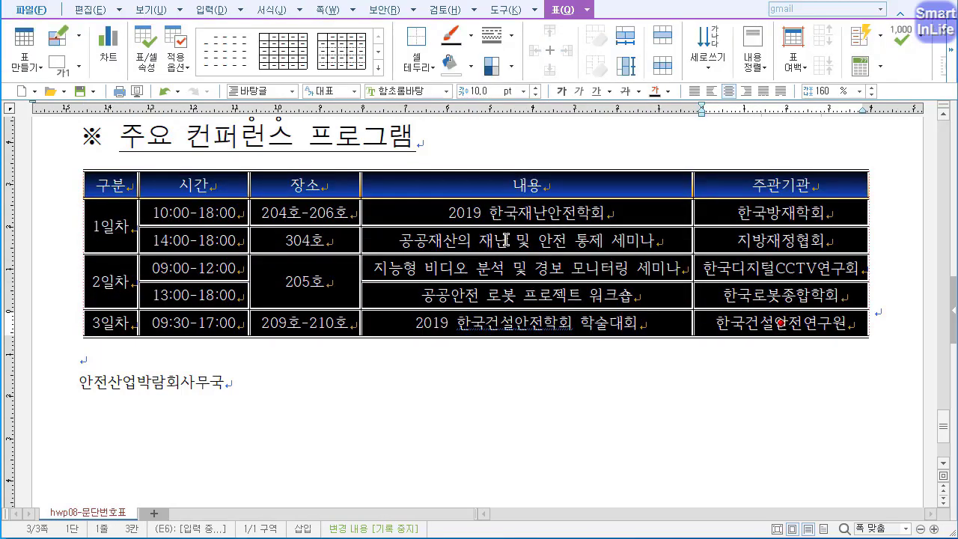
click(435, 90)
text(굴림)
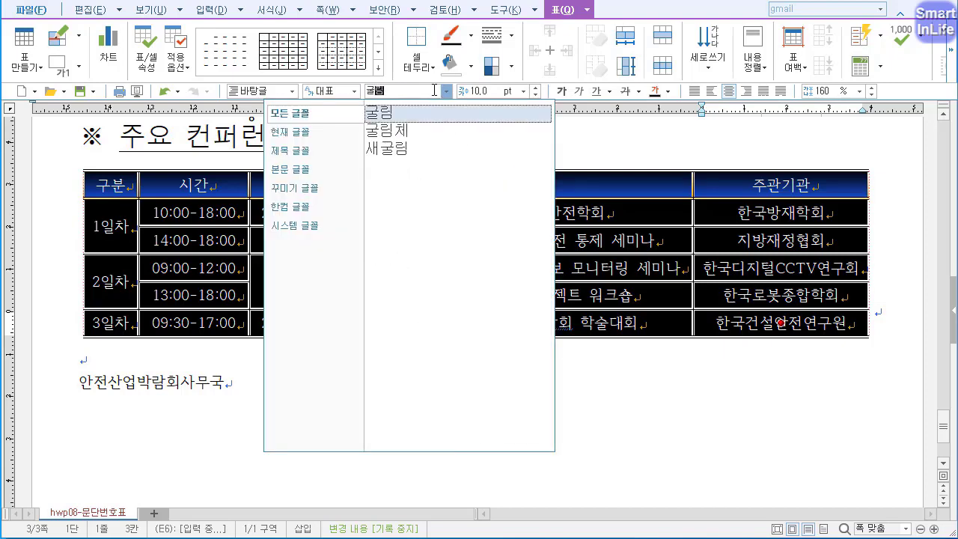
key(Return)
click(482, 92)
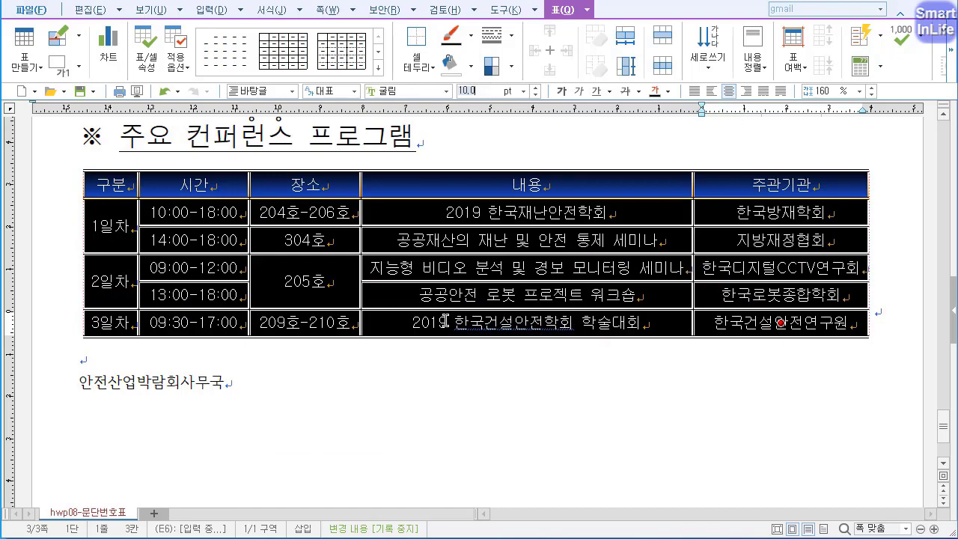
click(375, 377)
Select all cells of the conference program table and adjust the row heights so every row is slightly taller than before.
drag(109, 185, 758, 322)
key(ctrl+Up)
key(ctrl+Up)
key(ctrl+Up)
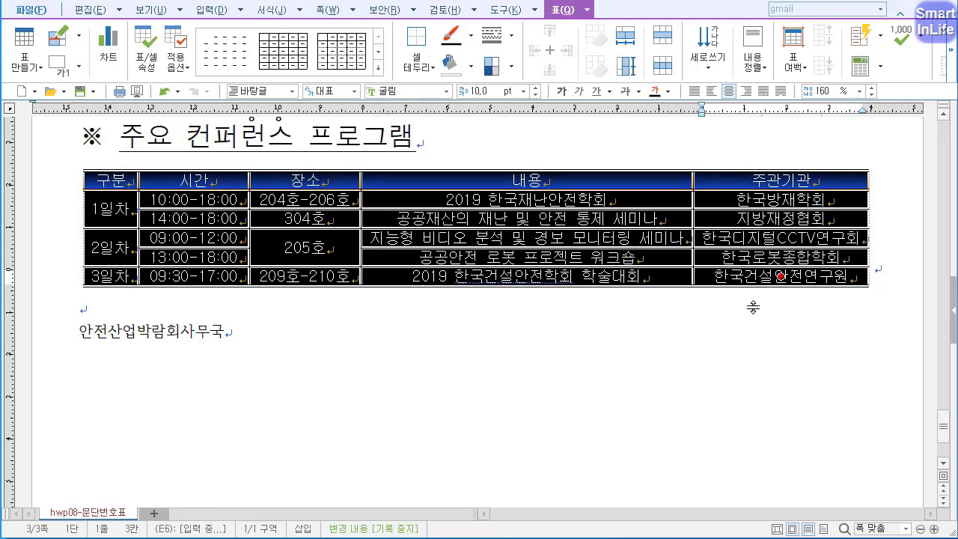
key(ctrl+Down)
key(ctrl+Down)
key(ctrl+Down)
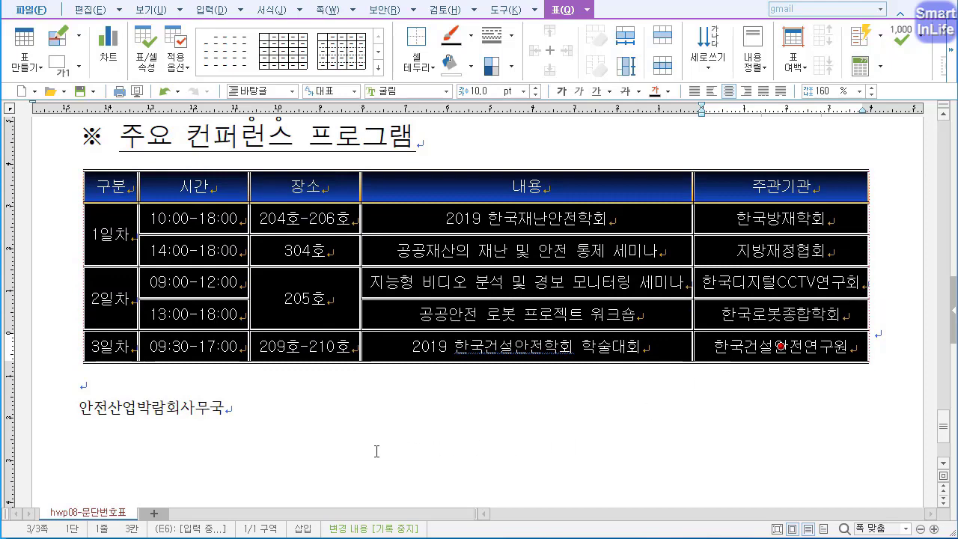
Reduce the height of all table rows and enlarge it again.
key(ctrl+Up)
key(ctrl+Up)
key(ctrl+Up)
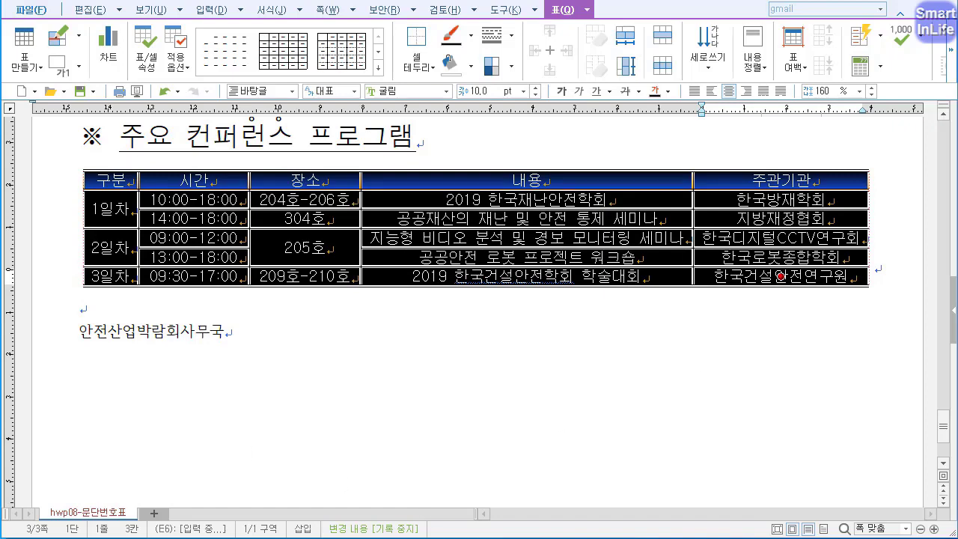
key(ctrl+super+o)
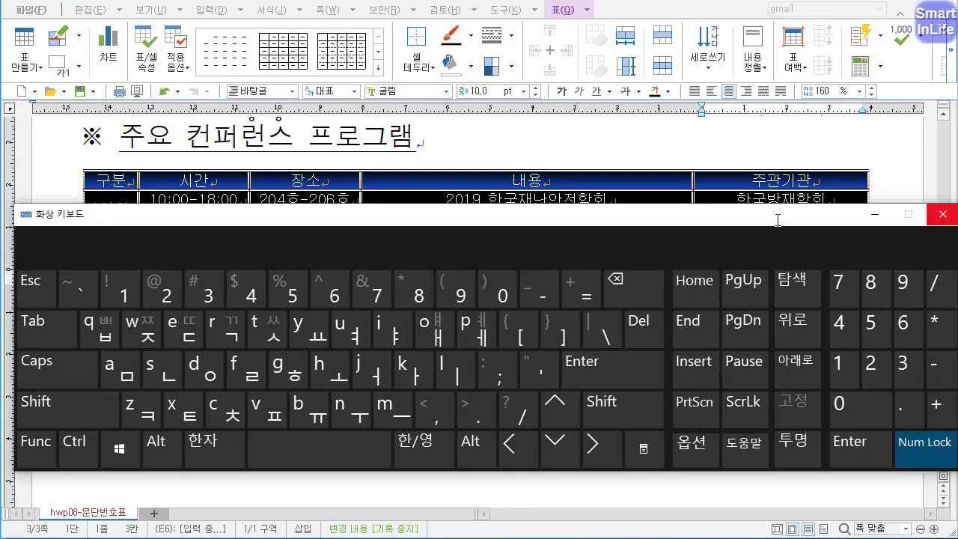
click(944, 214)
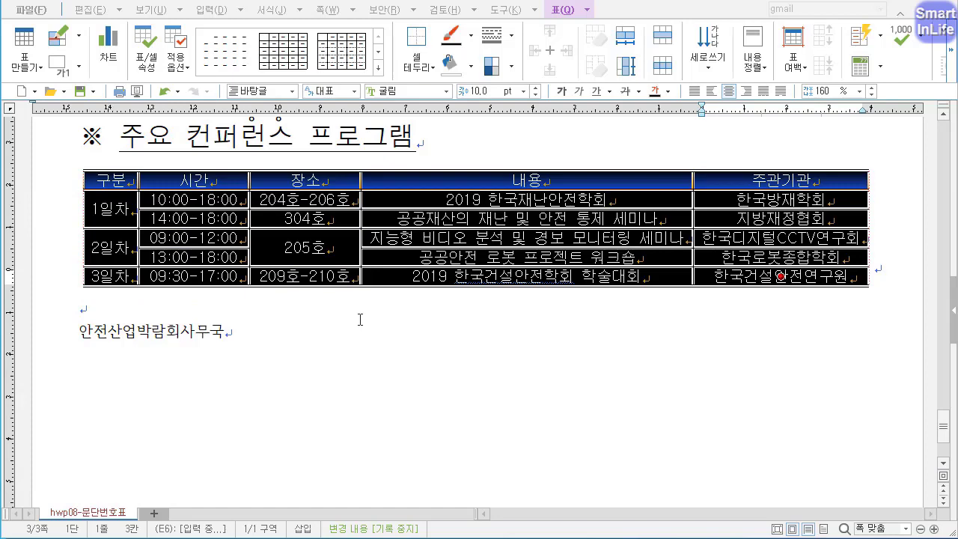
key(ctrl+Down)
key(ctrl+Down)
key(ctrl+Down)
key(ctrl+Down)
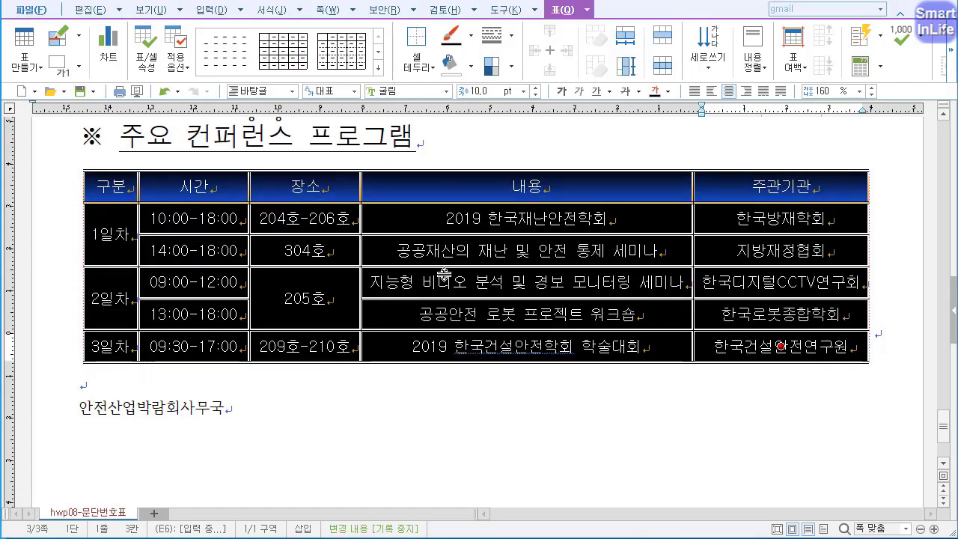
Center the conference program table horizontally between the page margins.
click(885, 335)
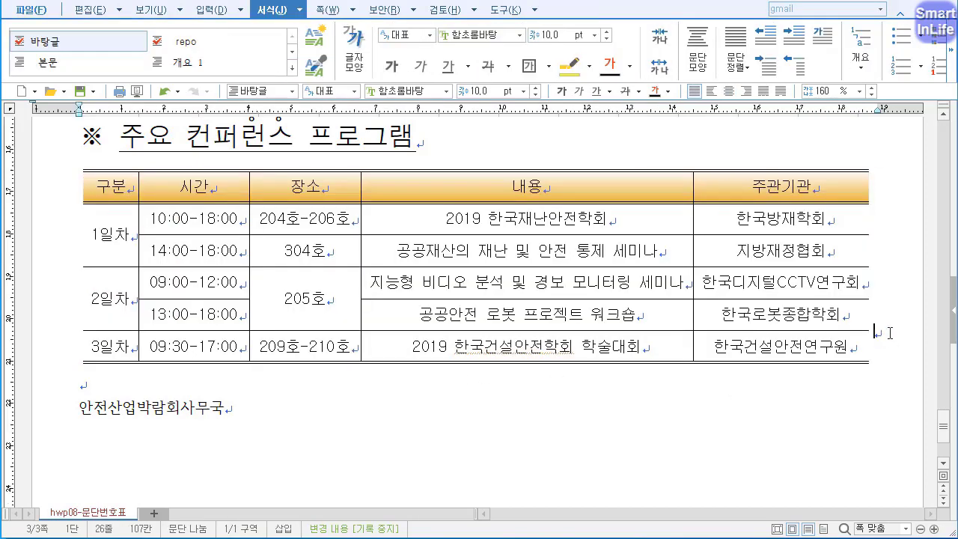
click(729, 91)
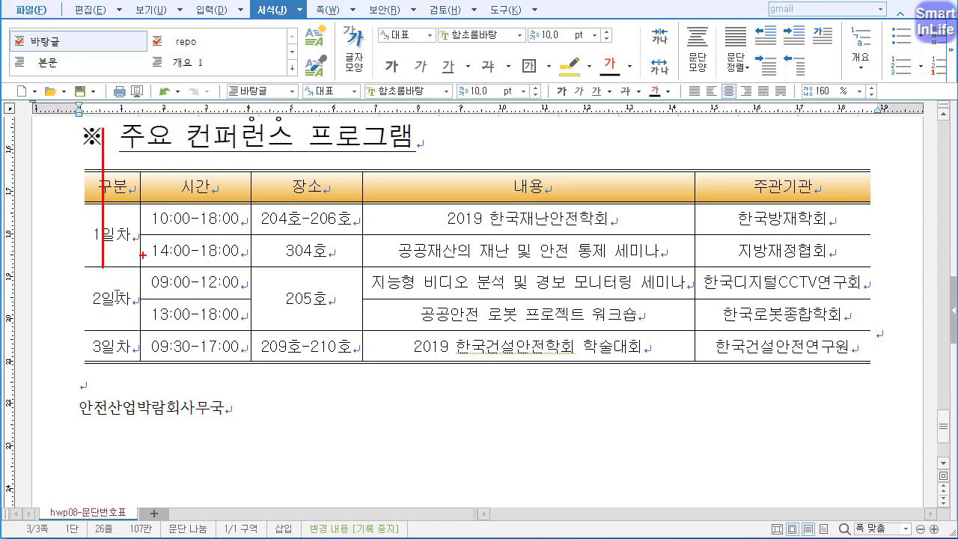
key(Escape)
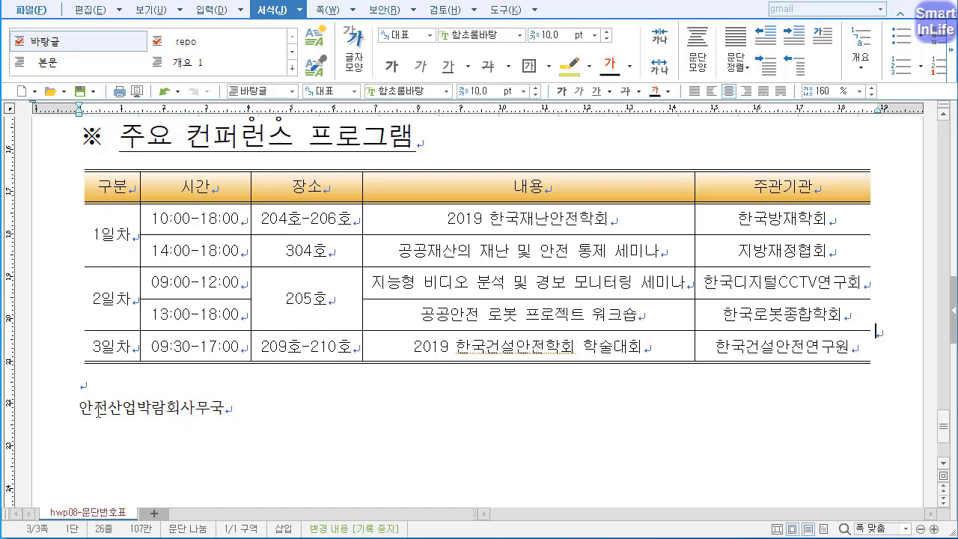
Format the closing line 안전산업박람회사무국 in the 궁서 font at 24 pt and bold.
drag(79, 410, 229, 412)
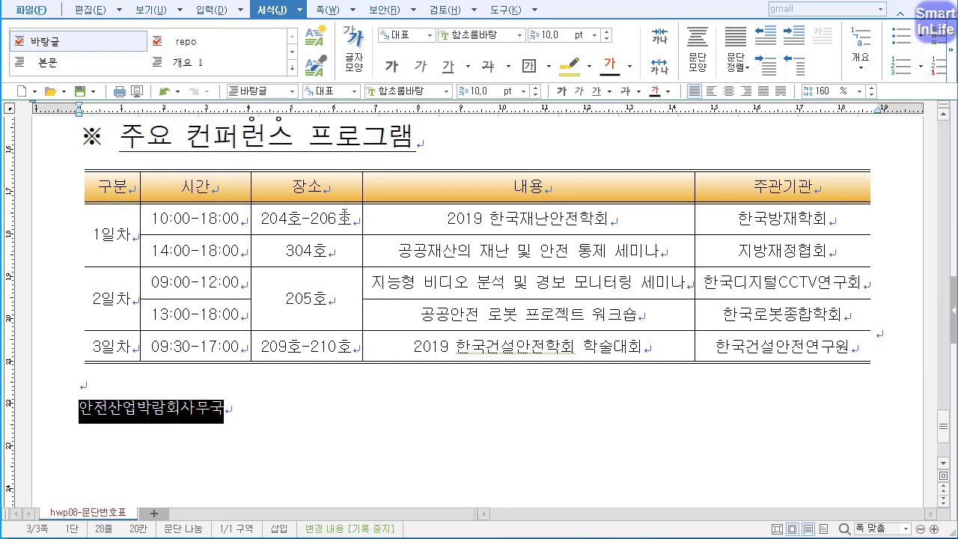
click(418, 90)
text(궁서)
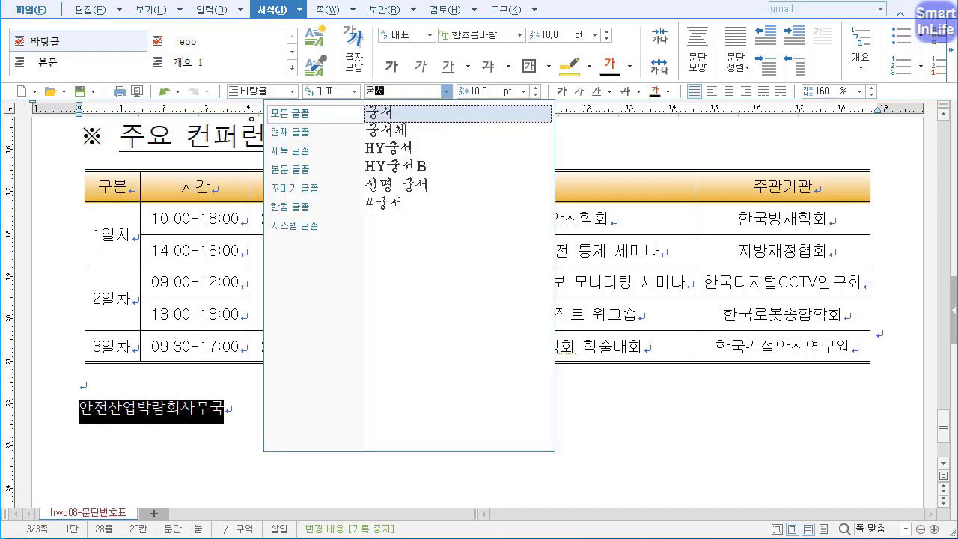
key(Return)
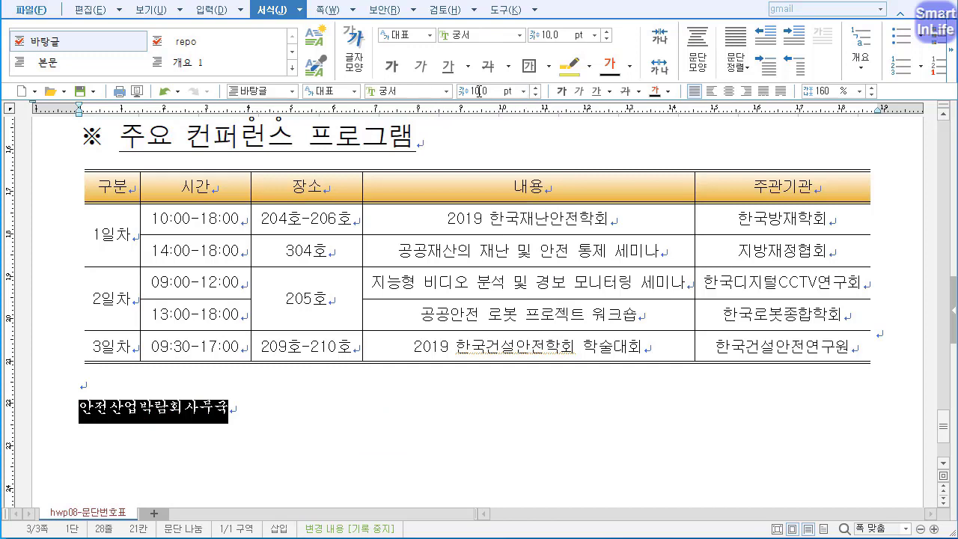
click(480, 91)
text(24)
key(Return)
click(556, 92)
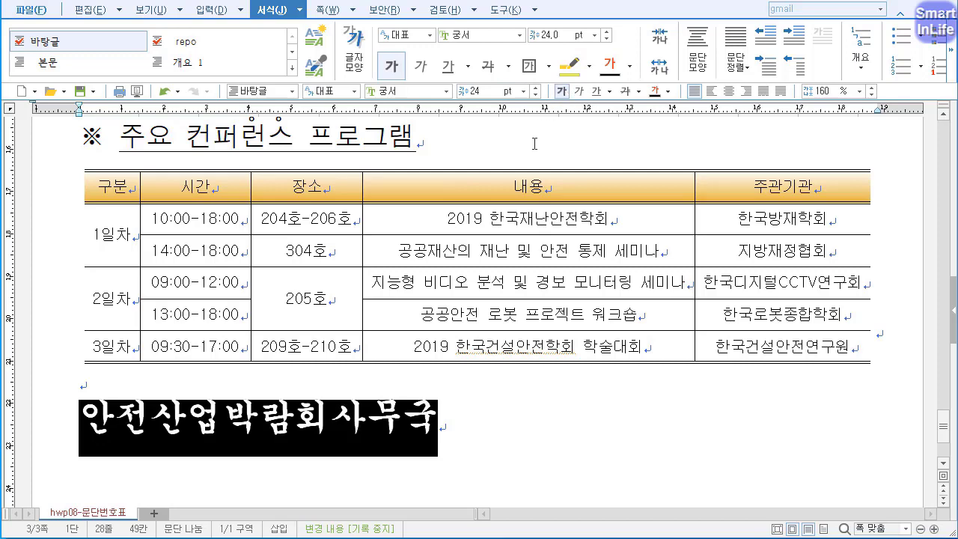
Open the basic character shape settings (글자 모양) for the selected closing line 안전산업박람회사무국.
click(297, 11)
click(303, 24)
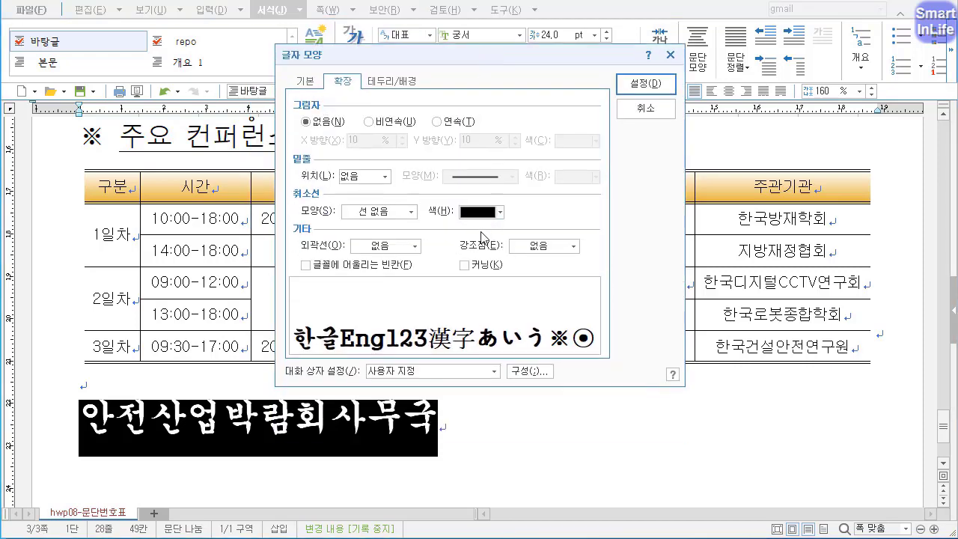
click(310, 79)
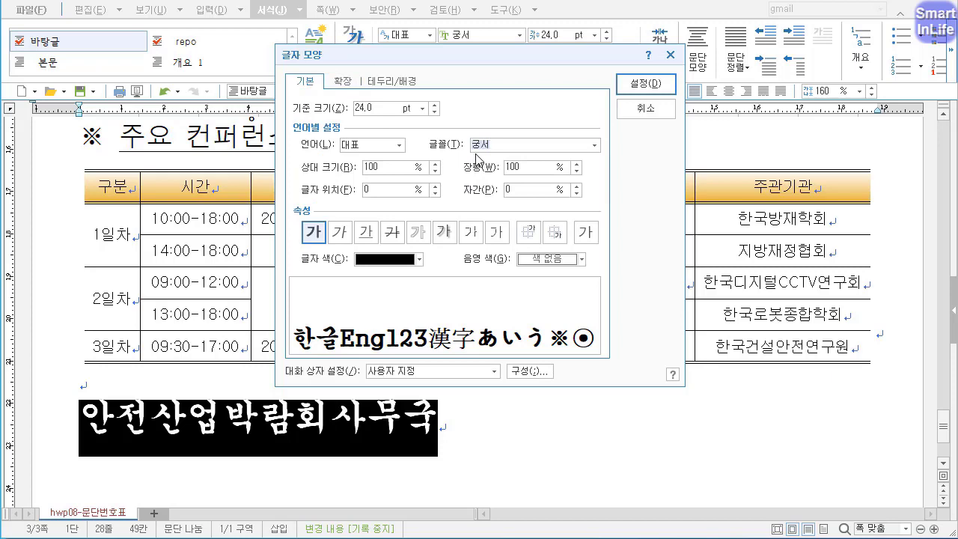
mouse_move(159, 151)
mouse_down()
mouse_move(249, 154)
mouse_move(183, 255)
mouse_up()
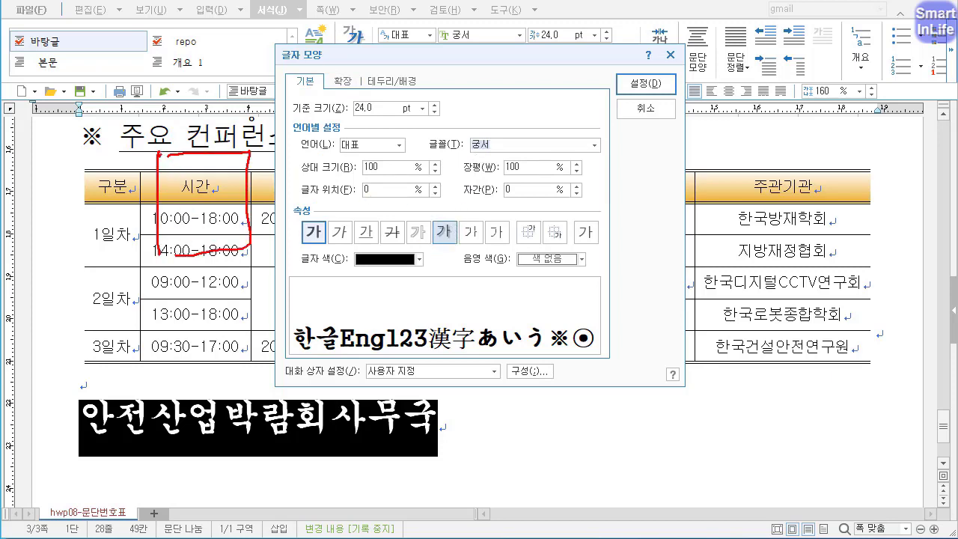
drag(160, 156, 241, 147)
mouse_move(212, 102)
mouse_down()
mouse_move(212, 132)
mouse_move(271, 194)
mouse_move(262, 258)
mouse_up()
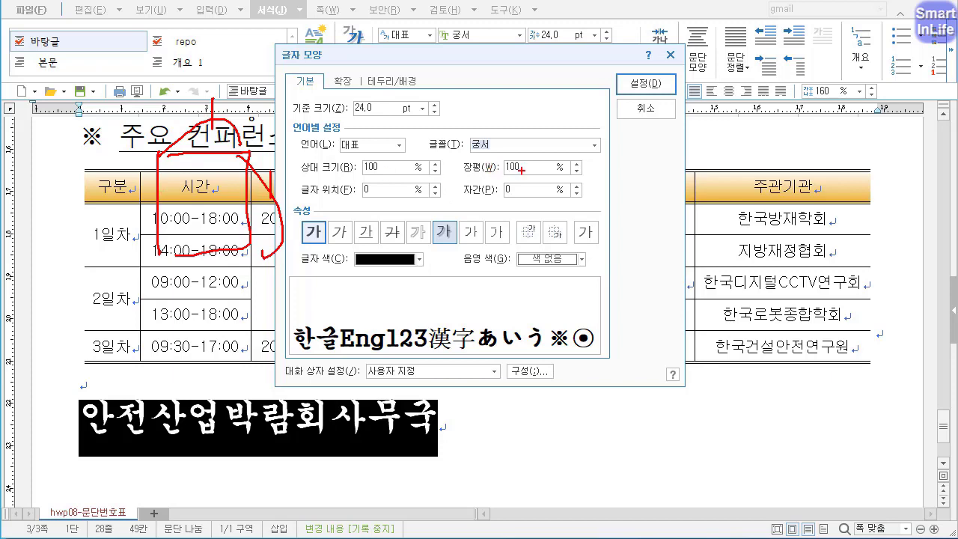
drag(495, 156, 519, 170)
mouse_move(162, 144)
mouse_down()
mouse_move(394, 154)
mouse_move(397, 249)
mouse_move(210, 254)
mouse_up()
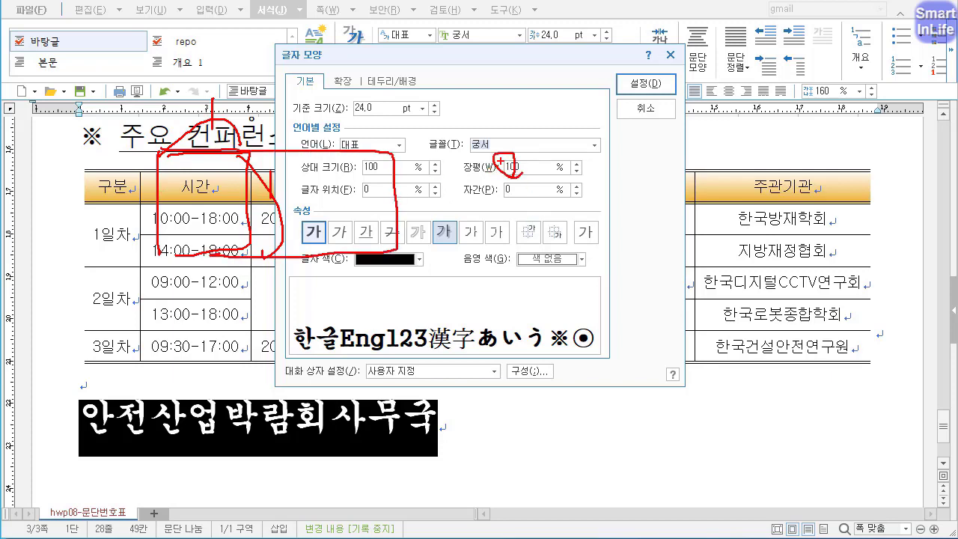
drag(524, 165, 482, 145)
drag(161, 148, 238, 212)
drag(228, 128, 226, 250)
mouse_move(157, 153)
mouse_down()
mouse_move(125, 240)
mouse_move(141, 266)
mouse_up()
drag(166, 165, 140, 262)
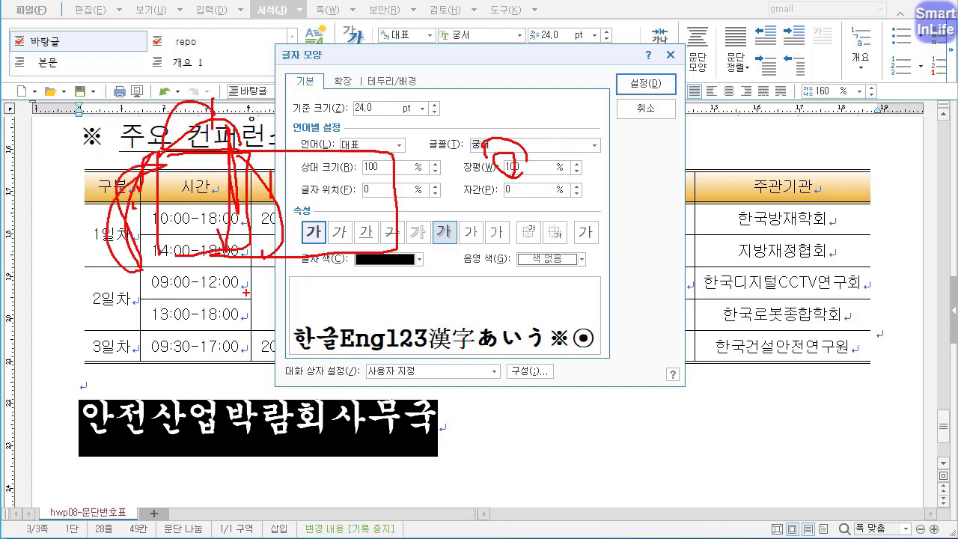
mouse_move(340, 147)
mouse_down()
mouse_move(202, 140)
mouse_move(209, 136)
mouse_move(200, 258)
mouse_move(151, 193)
mouse_up()
drag(167, 147, 189, 276)
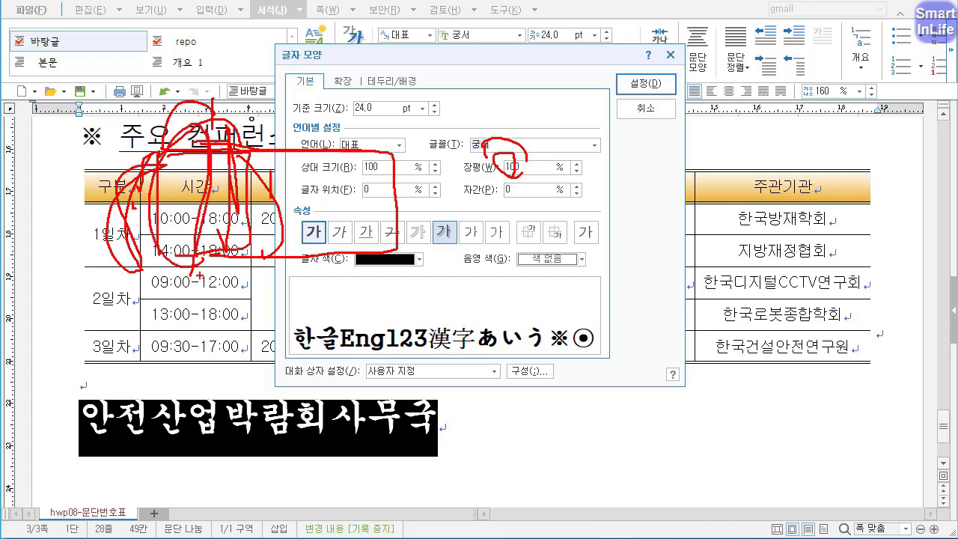
mouse_move(509, 177)
mouse_down()
mouse_move(451, 171)
mouse_move(494, 183)
mouse_up()
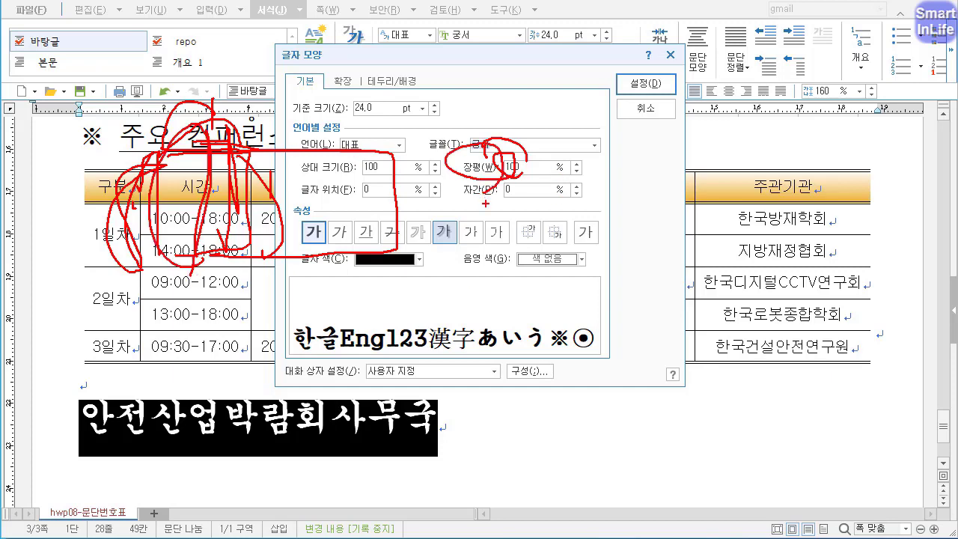
key(Escape)
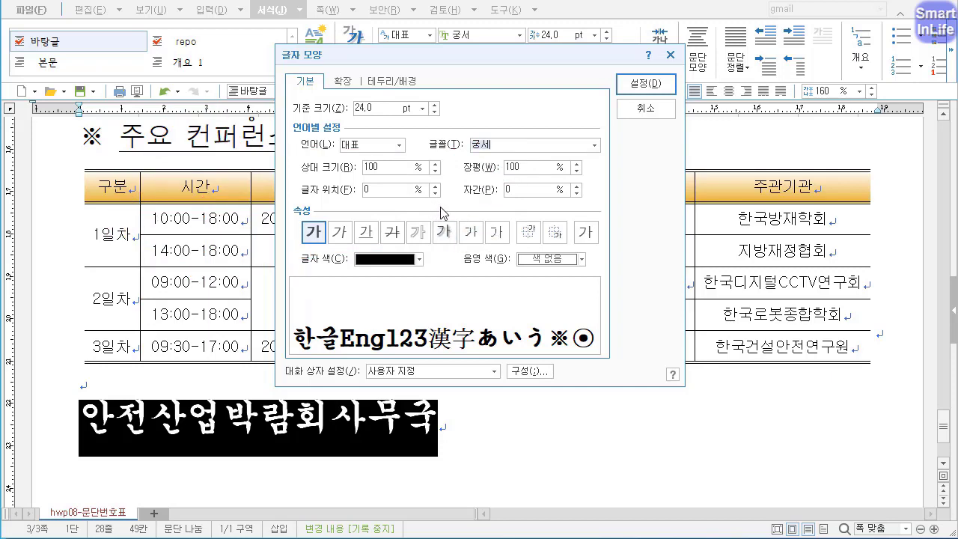
Set the closing line's character width ratio (장평) to 95% and apply the character settings.
click(506, 168)
text(95)
key(Delete)
key(Delete)
key(Delete)
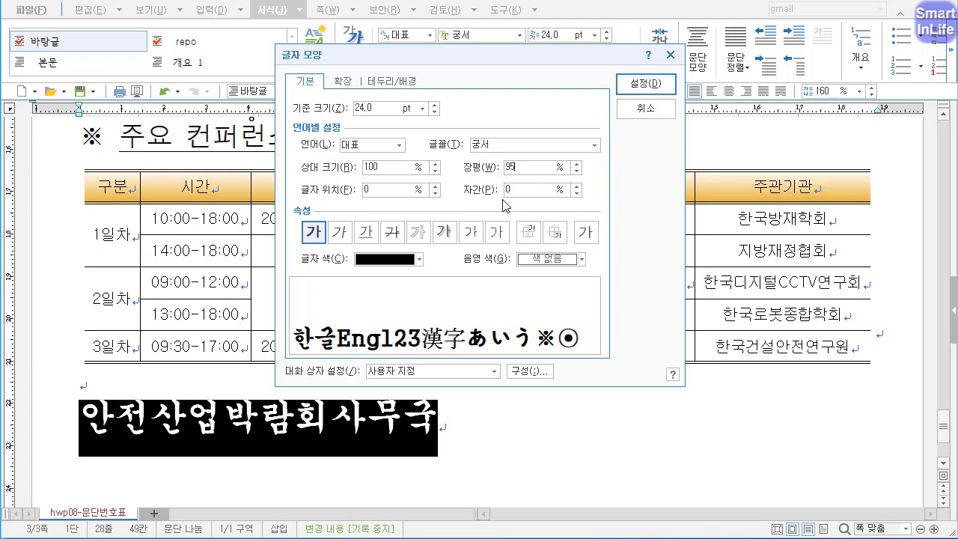
click(646, 84)
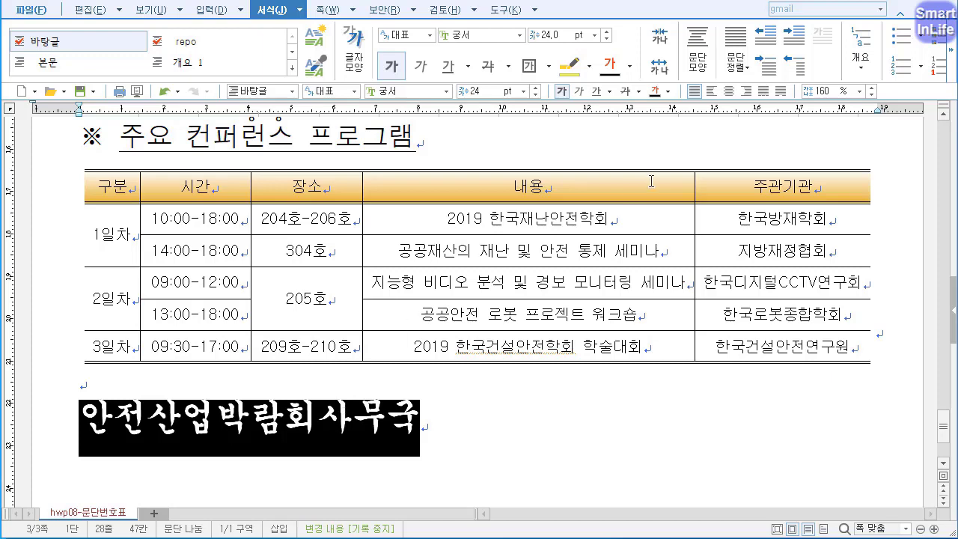
Right-align the closing line 안전산업박람회사무국 and clear its selection.
click(746, 91)
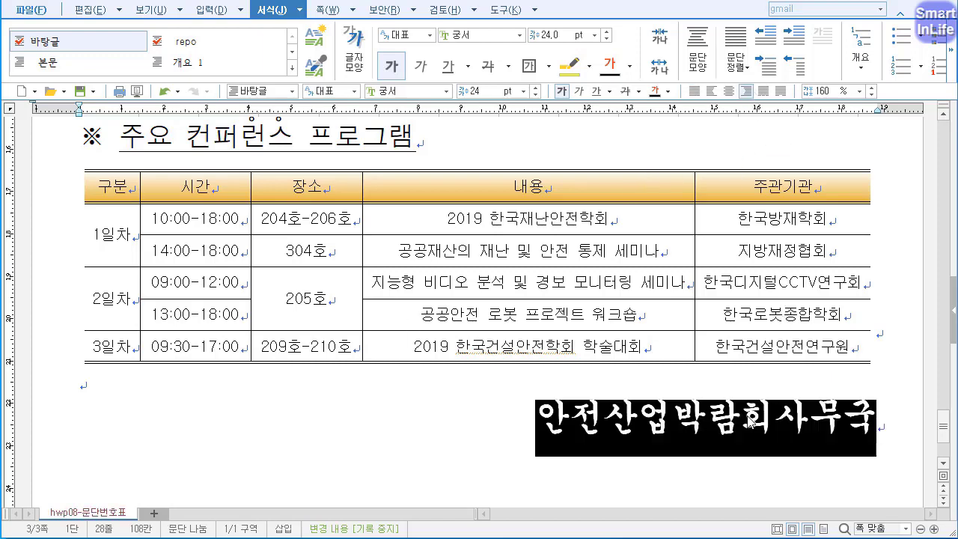
click(705, 417)
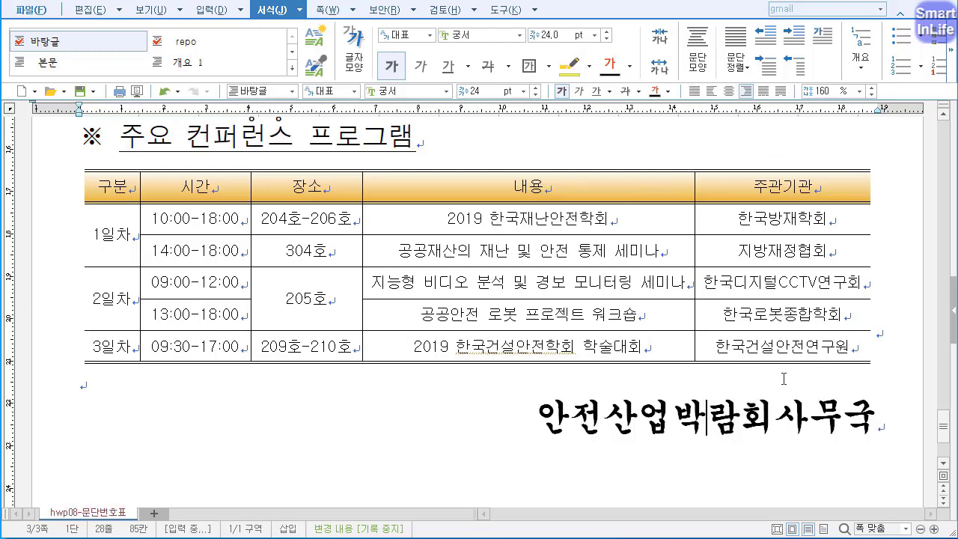
scroll(849, 452, down, 3)
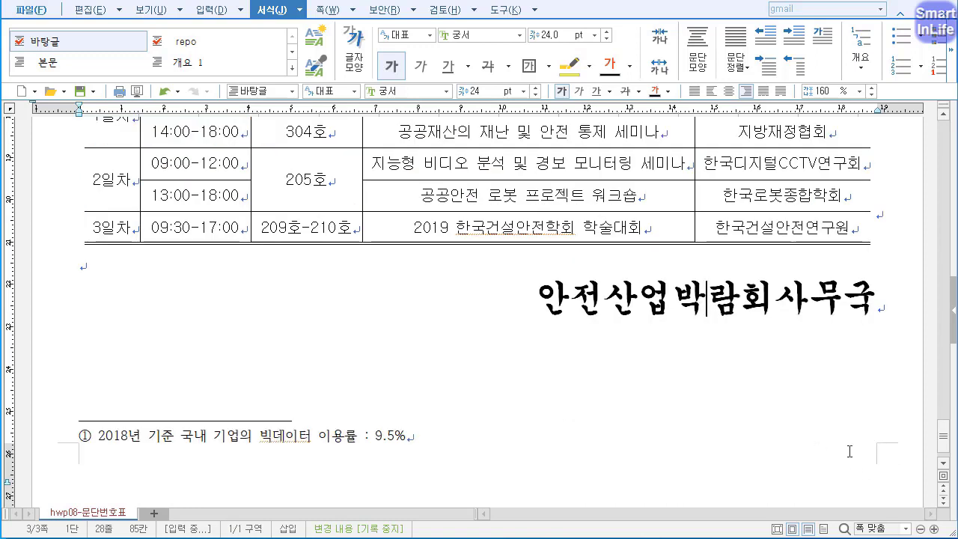
Place the cursor at the start of the closing line and open the page numbering settings (쪽 번호 매기기).
key(Home)
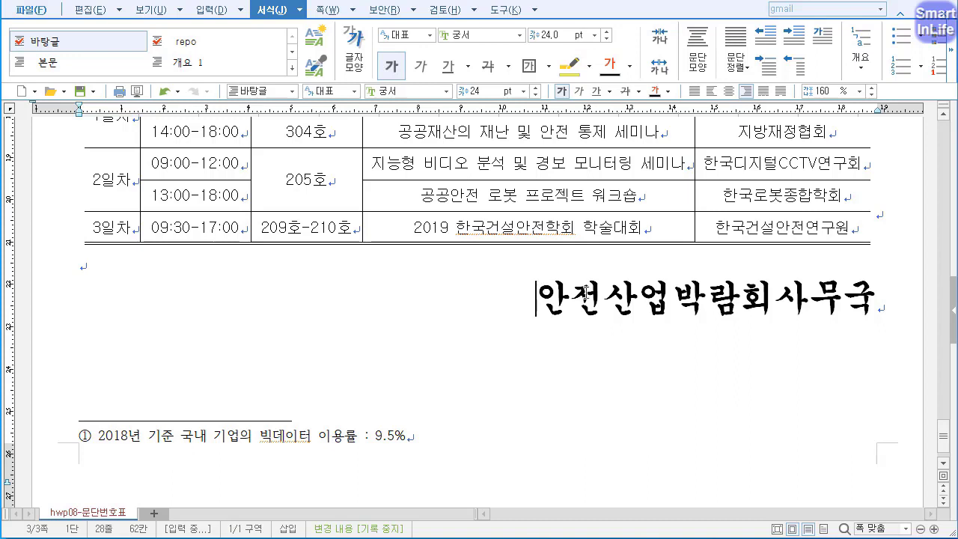
click(355, 10)
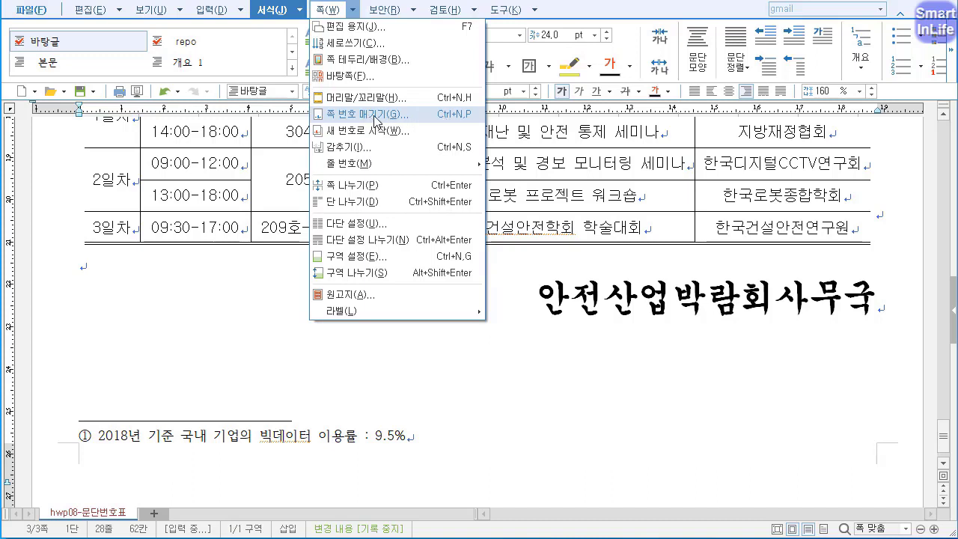
click(377, 119)
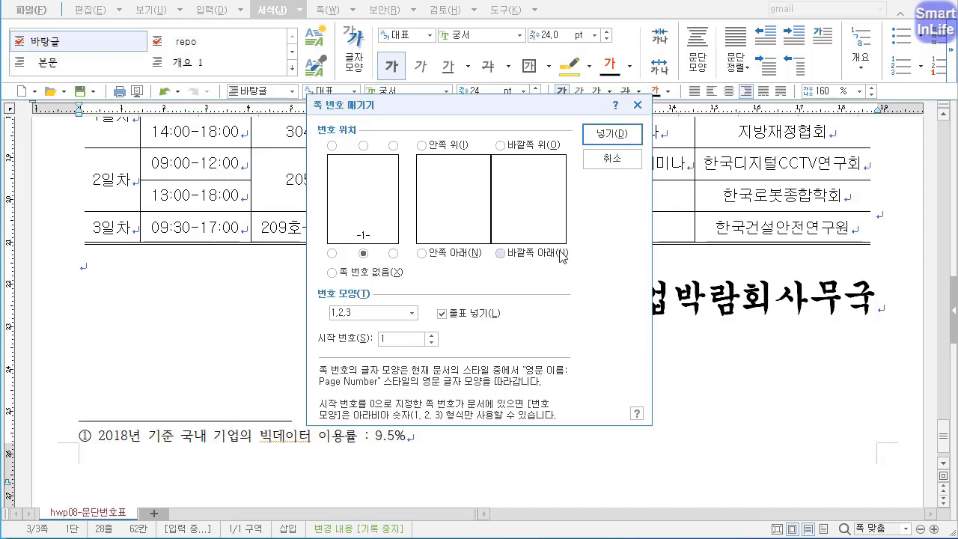
mouse_move(545, 251)
mouse_down()
mouse_move(429, 224)
mouse_move(535, 210)
mouse_move(511, 263)
mouse_up()
drag(539, 161, 487, 242)
drag(503, 166, 541, 216)
mouse_move(413, 245)
mouse_down()
mouse_move(285, 193)
mouse_move(388, 238)
mouse_move(376, 283)
mouse_up()
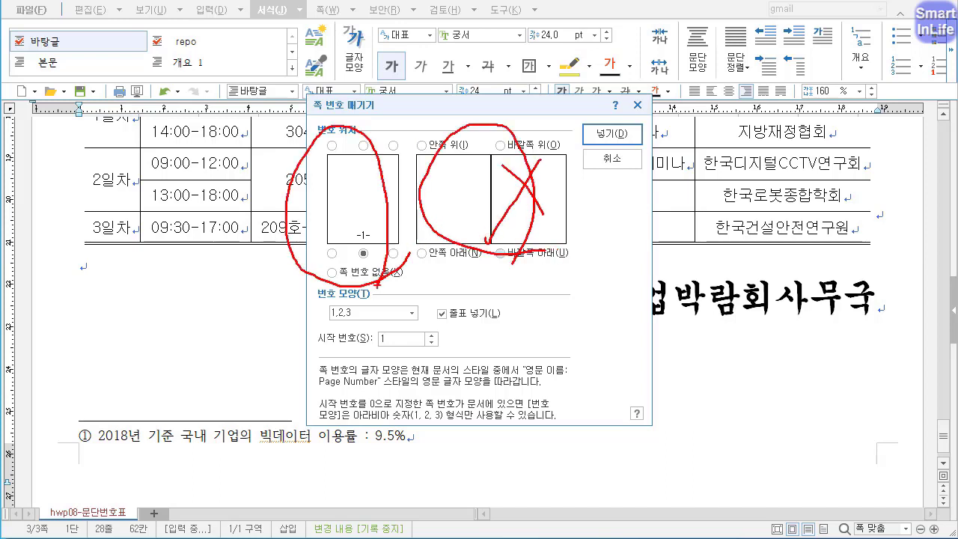
key(Escape)
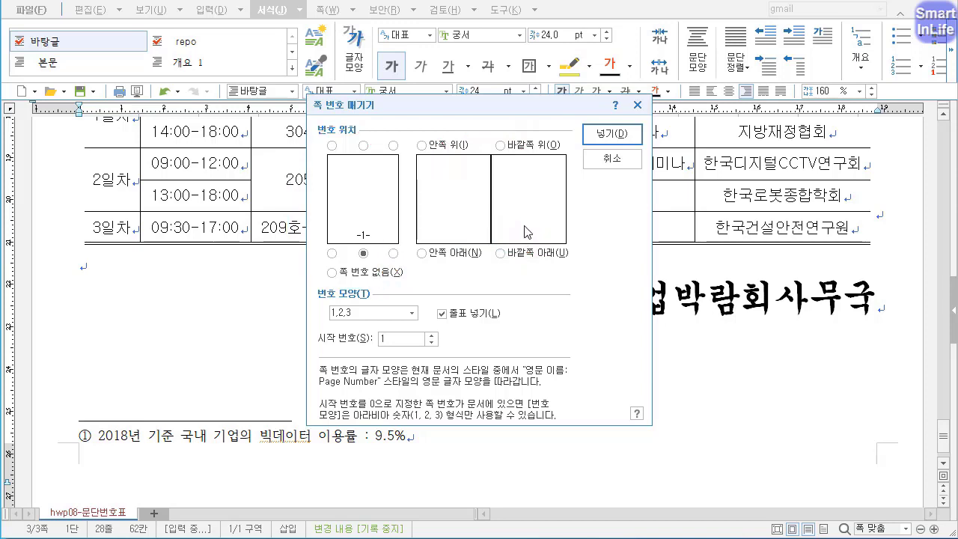
Insert page numbers in the page's lower right corner using the I,II,III number format with dashes (줄표 넣기).
click(393, 253)
click(413, 315)
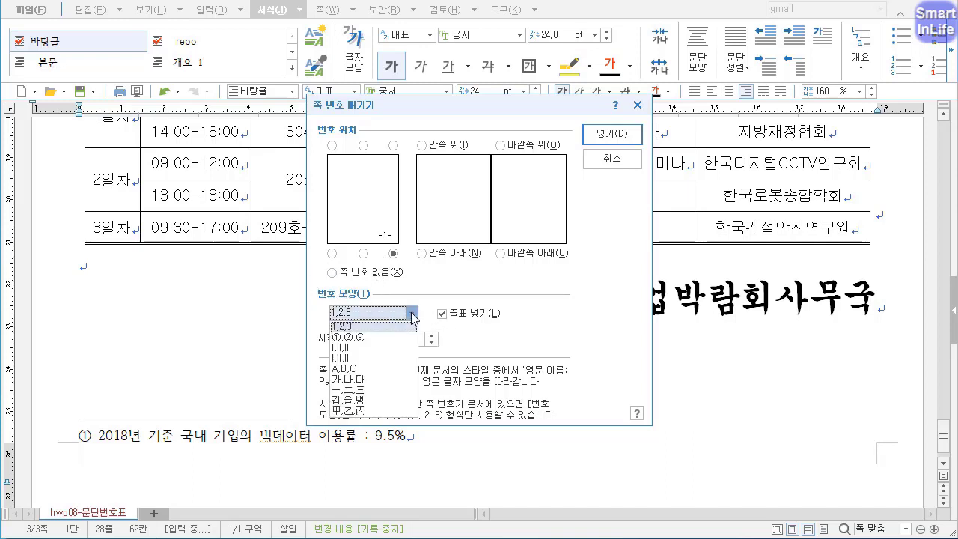
click(362, 349)
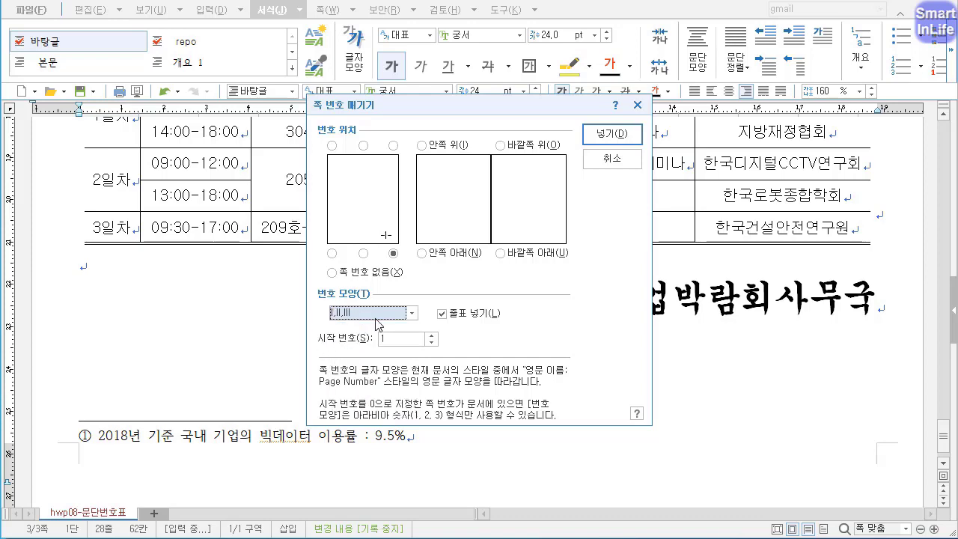
key(Return)
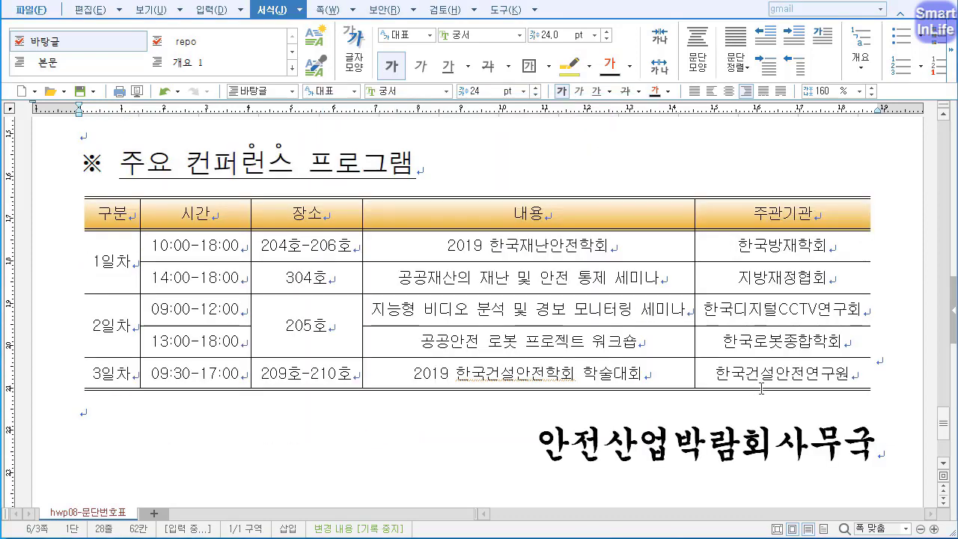
scroll(947, 424, down, 5)
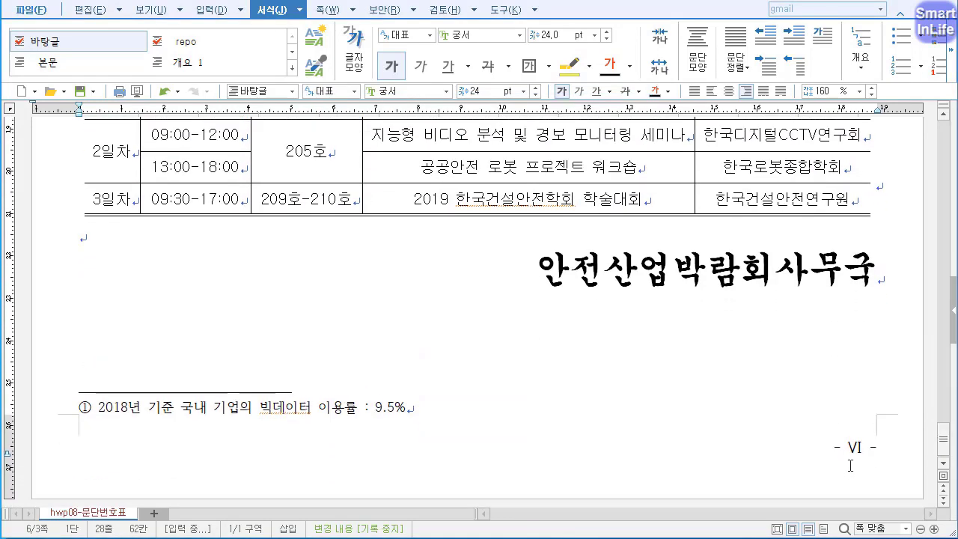
Restart the page numbering (새 번호로 시작) at the closing line with start number 4.
click(327, 9)
click(352, 8)
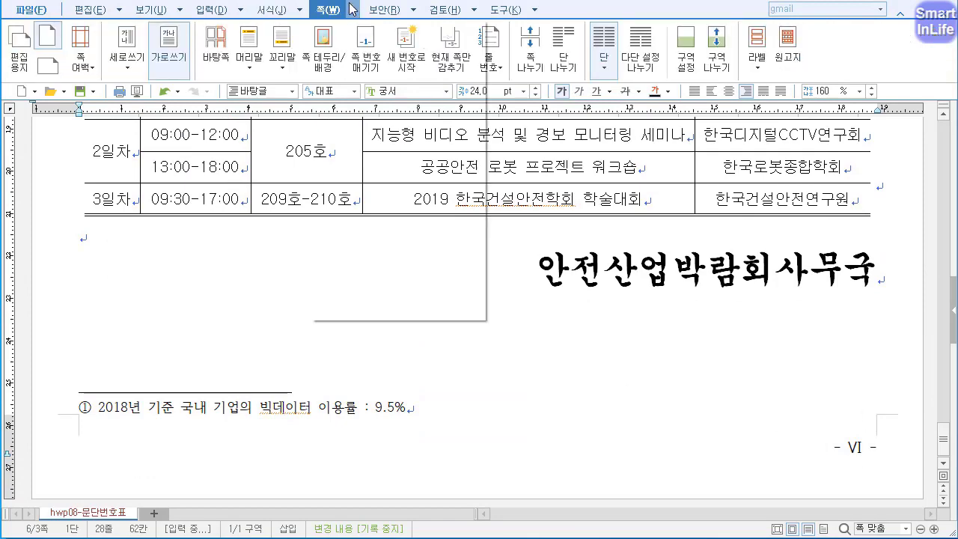
click(371, 133)
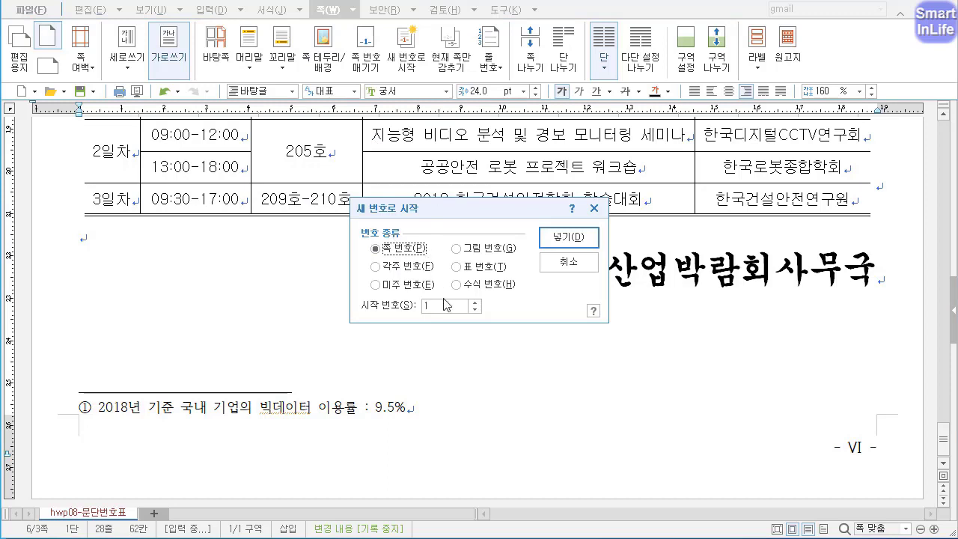
click(442, 305)
click(567, 237)
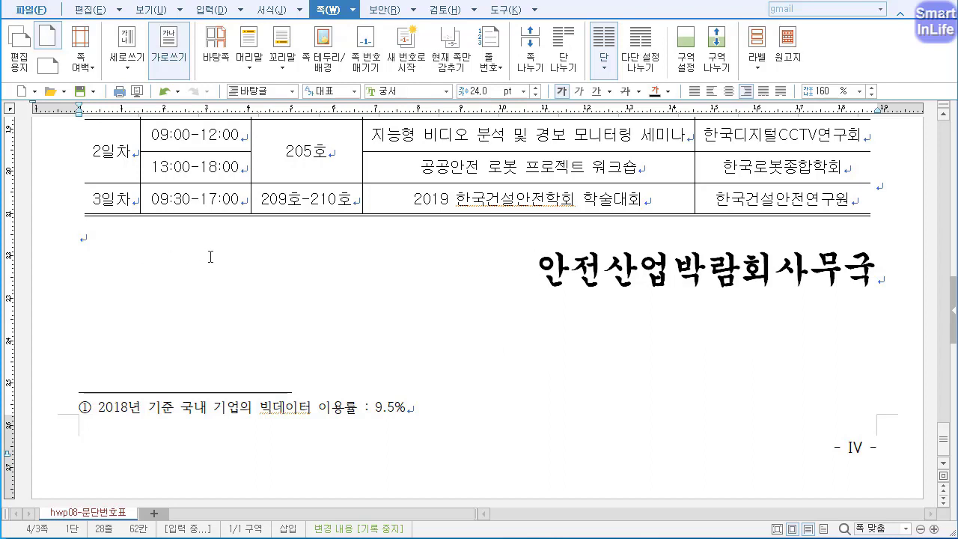
click(352, 10)
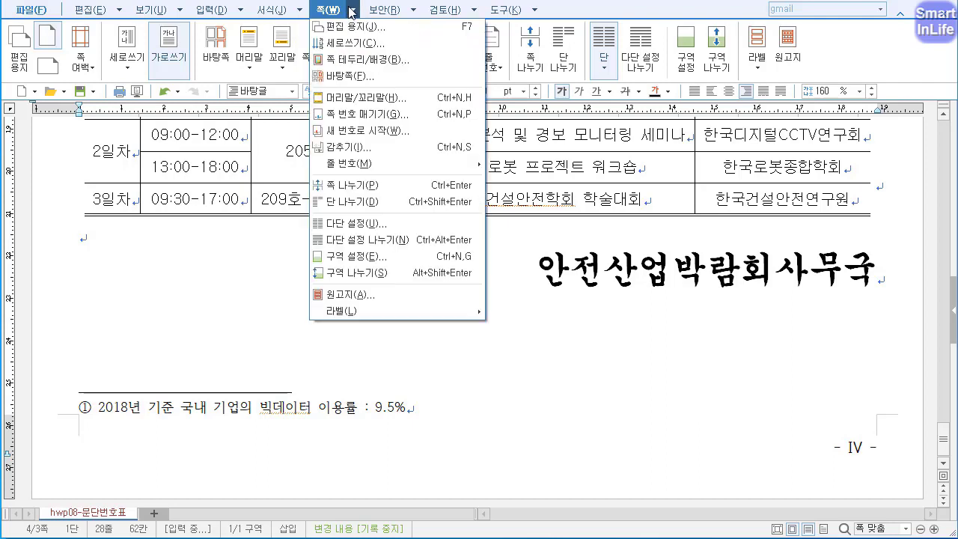
click(391, 133)
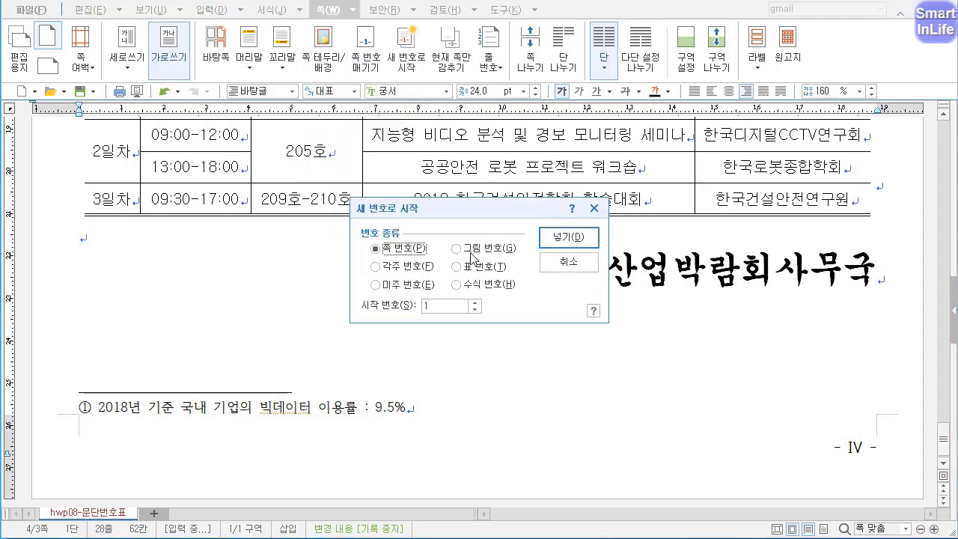
click(567, 262)
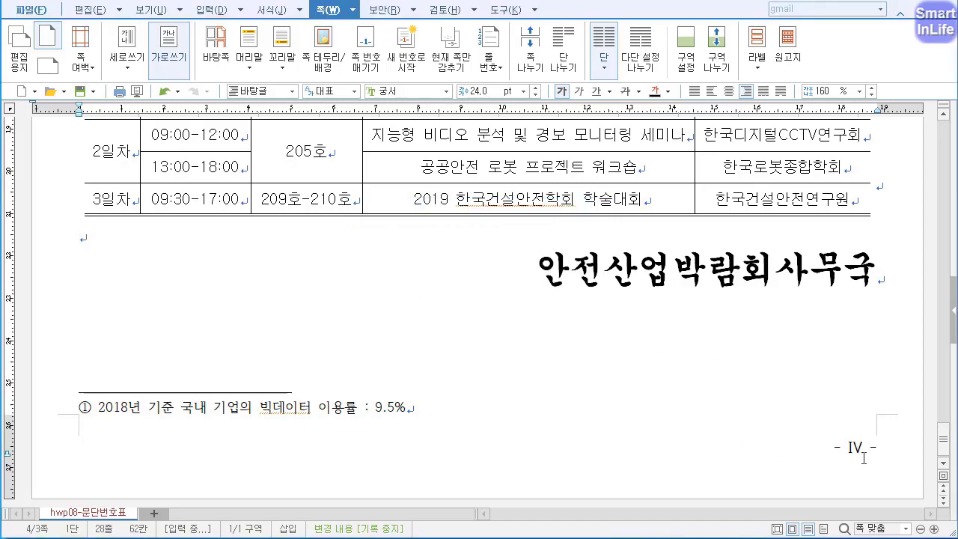
Hide the page number (쪽 번호) on the document's first page with the 감추기 settings.
drag(943, 443, 904, 138)
click(116, 300)
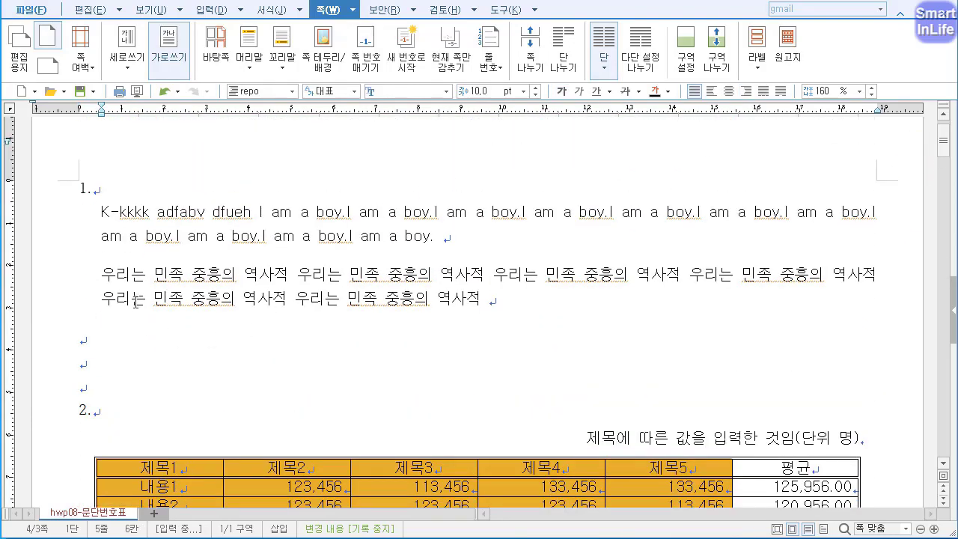
click(351, 11)
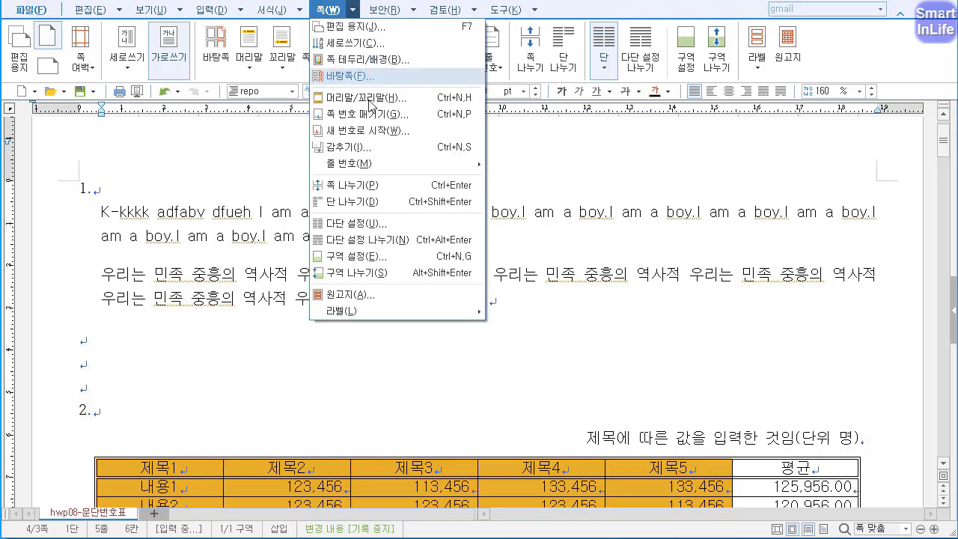
click(350, 147)
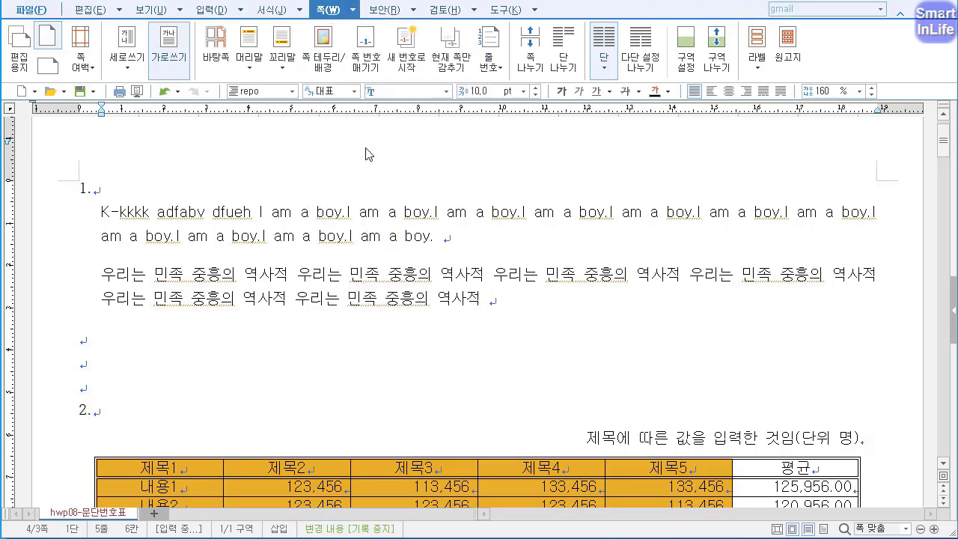
click(392, 247)
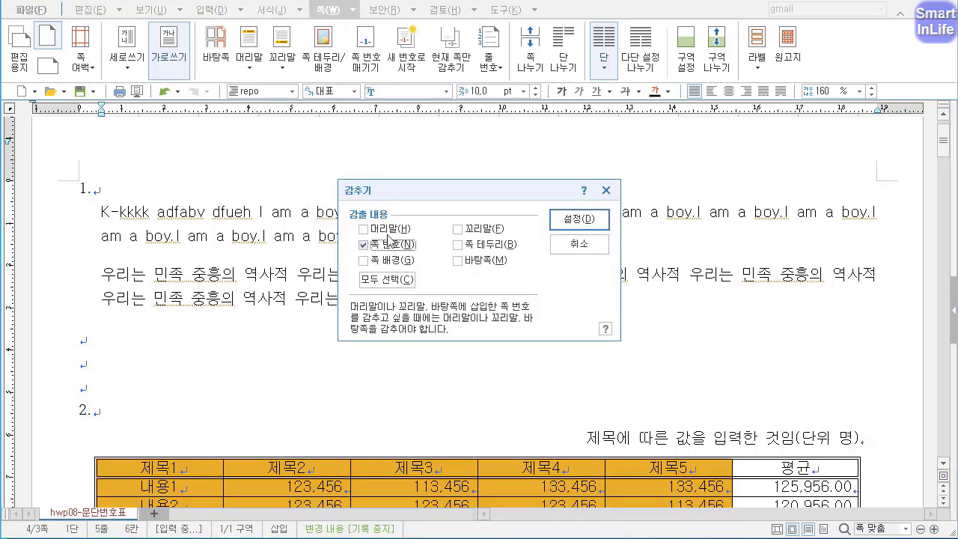
click(578, 219)
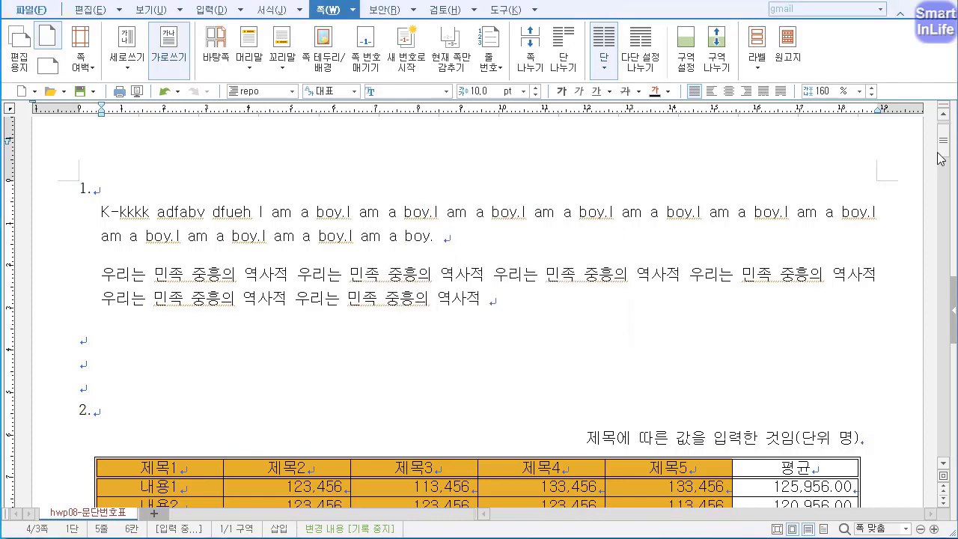
drag(939, 153, 941, 305)
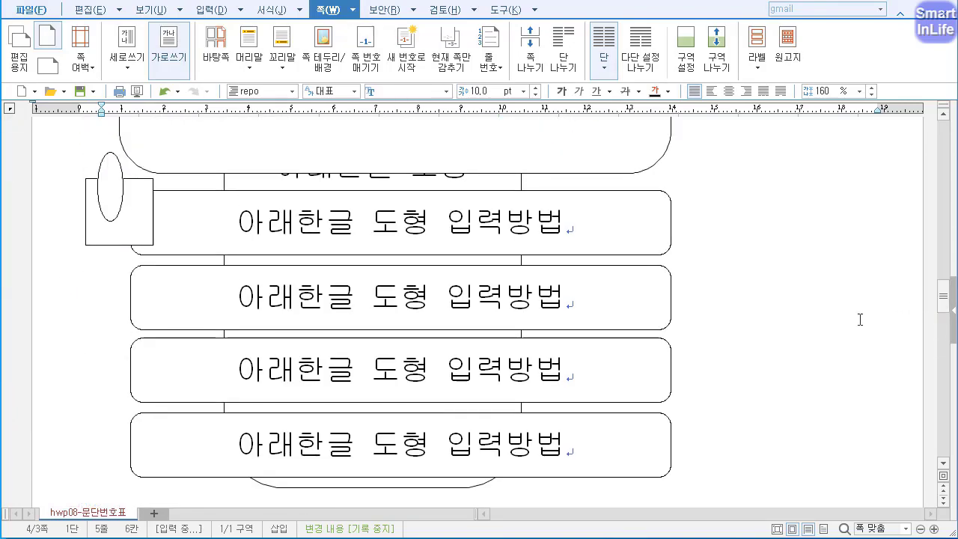
click(96, 322)
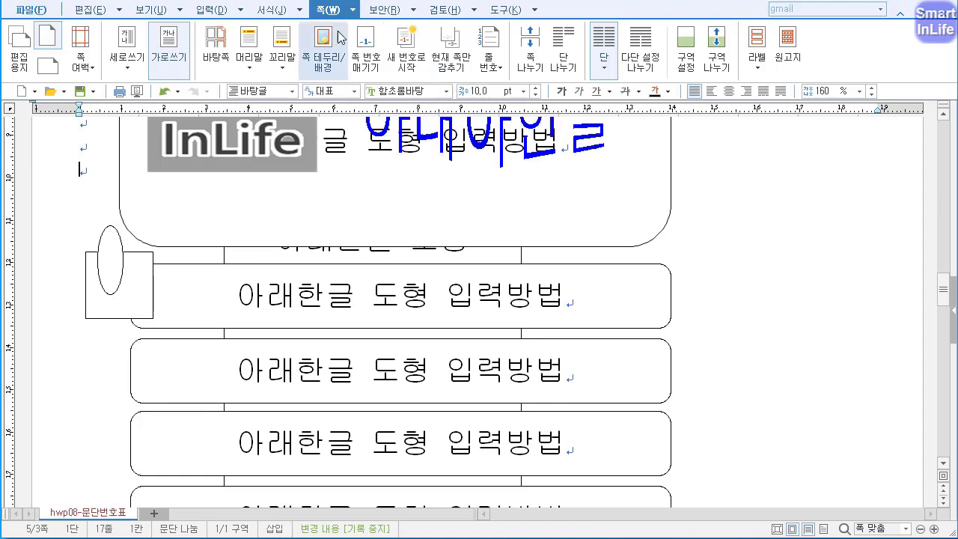
click(352, 9)
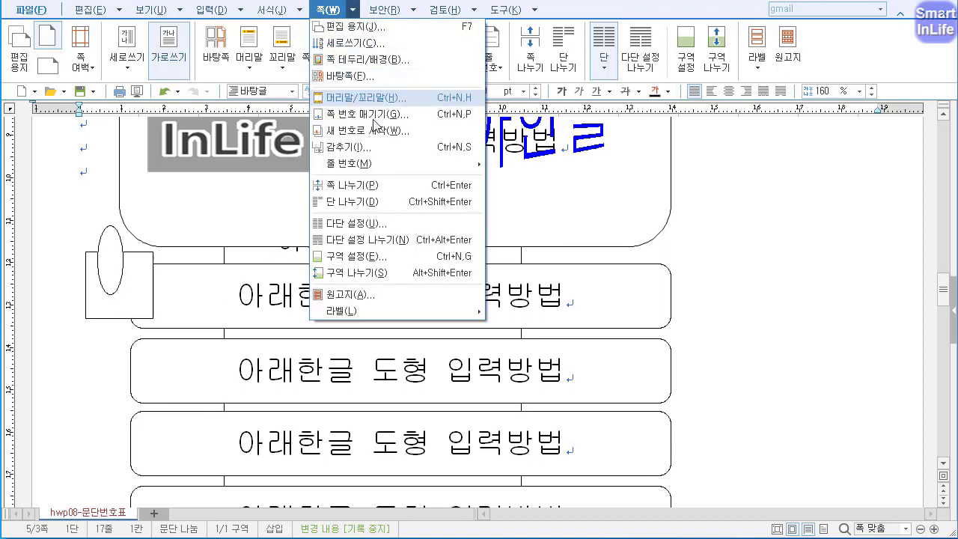
click(357, 147)
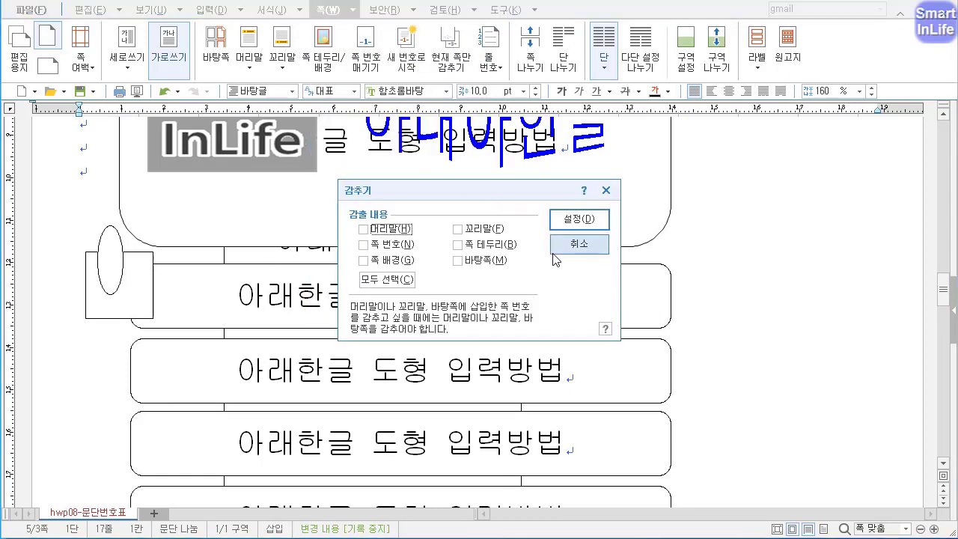
click(396, 249)
click(578, 244)
Show the layout marks (조판 부호) and inspect the [새 쪽 번호] mark in front of the closing line.
drag(944, 291, 945, 448)
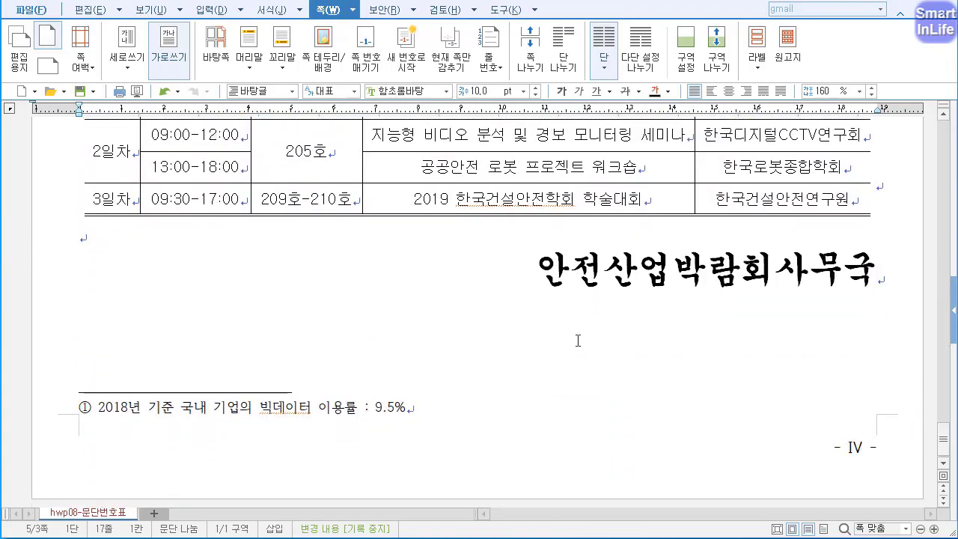
click(201, 238)
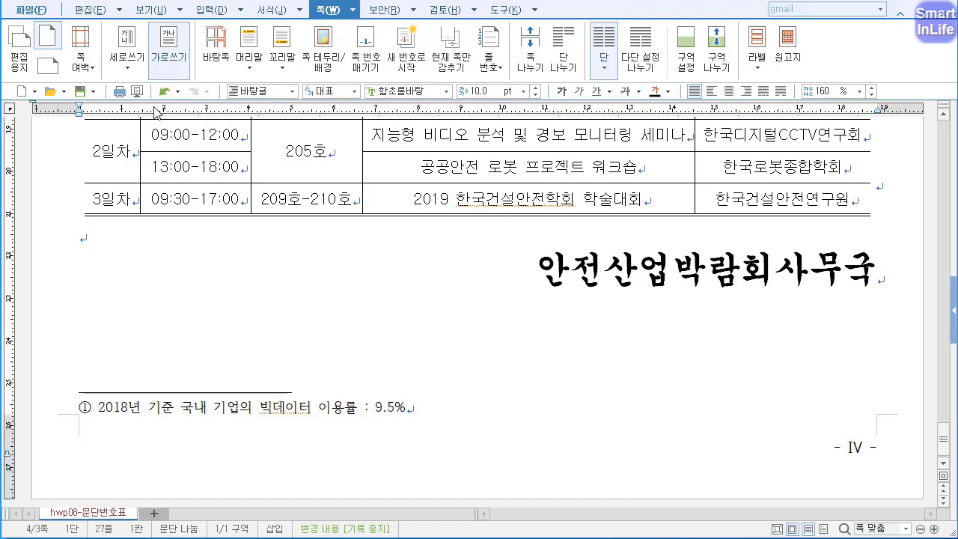
click(159, 10)
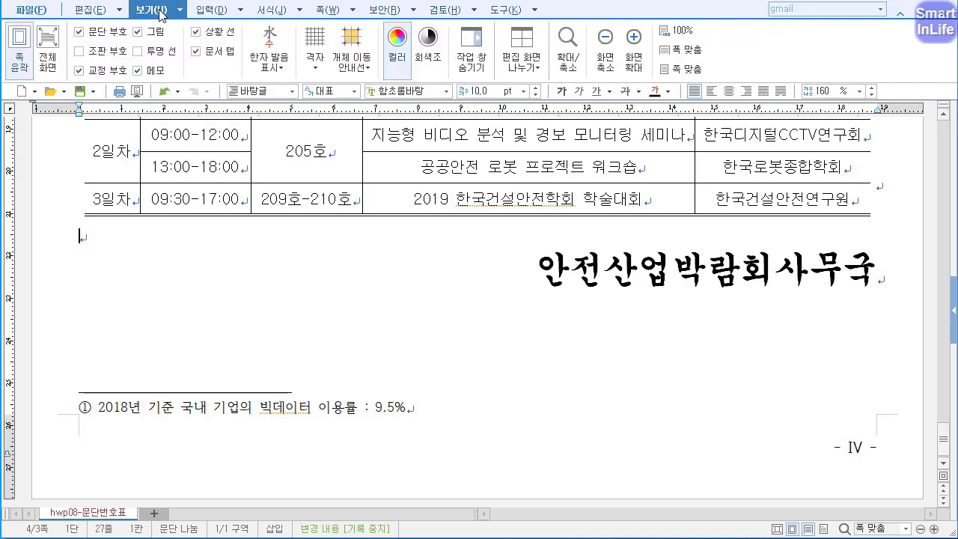
click(104, 53)
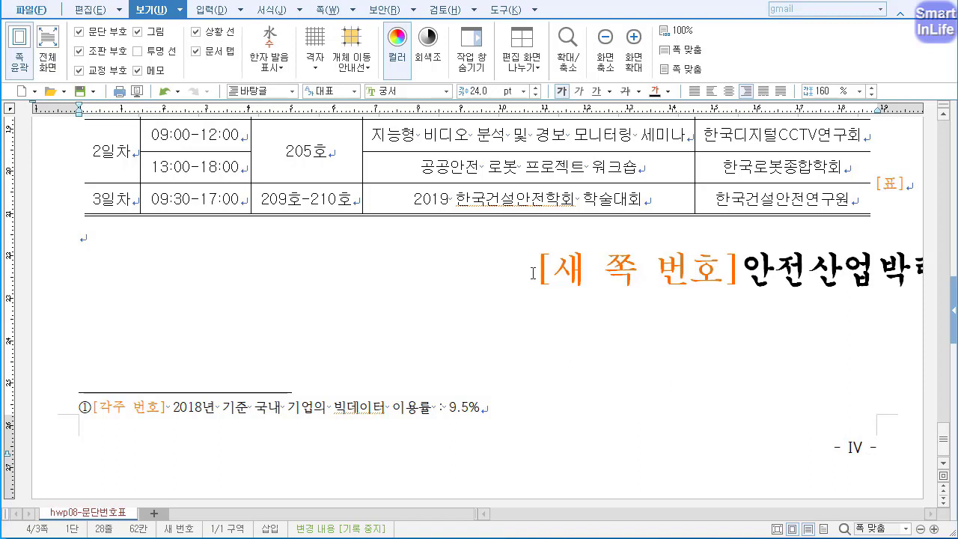
click(721, 265)
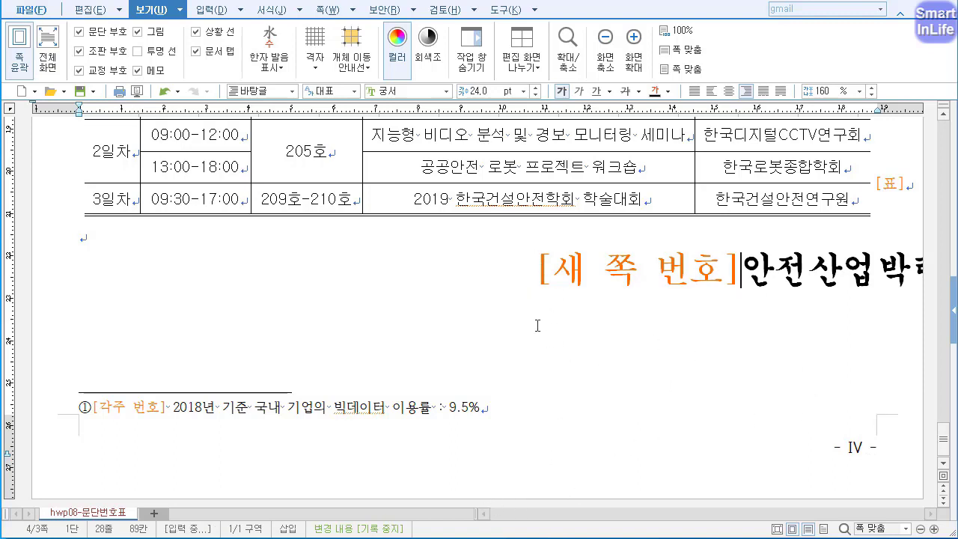
click(528, 277)
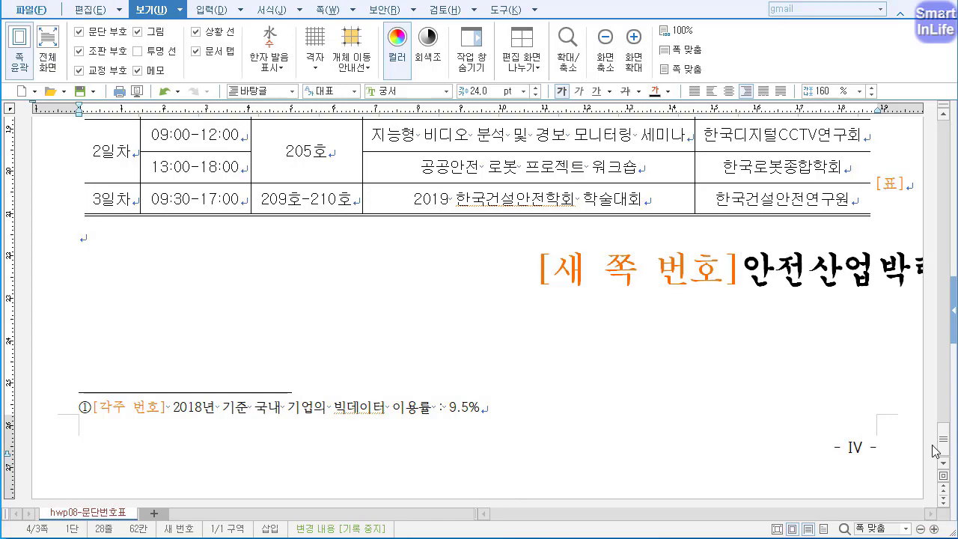
Examine the layout marks in the expo title, the closing line and beside the conference program table.
drag(944, 439, 951, 371)
click(507, 212)
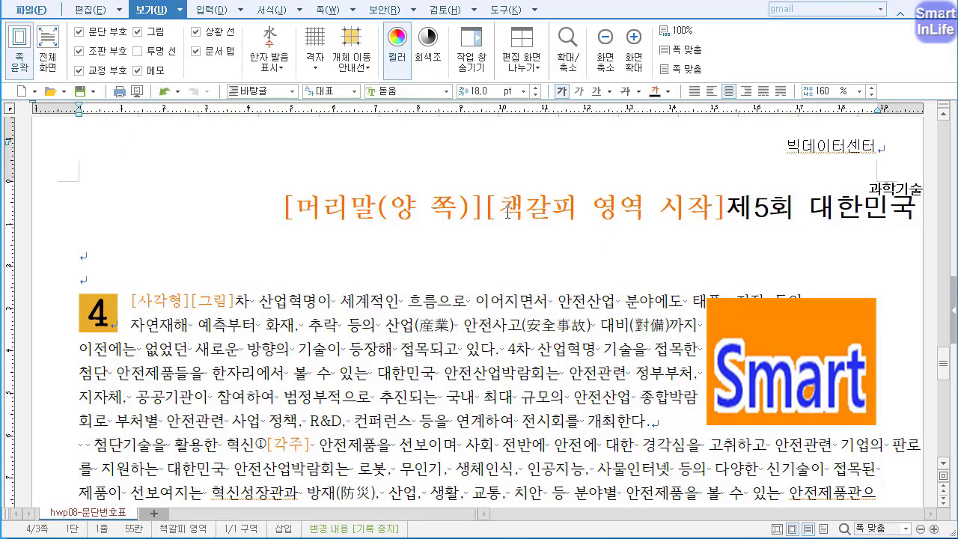
drag(944, 344, 945, 434)
drag(832, 317, 923, 322)
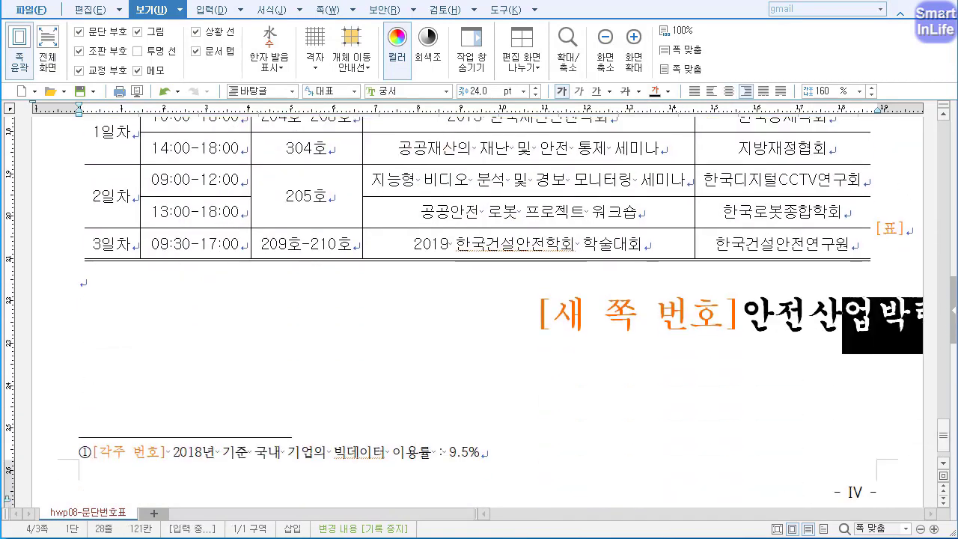
click(539, 322)
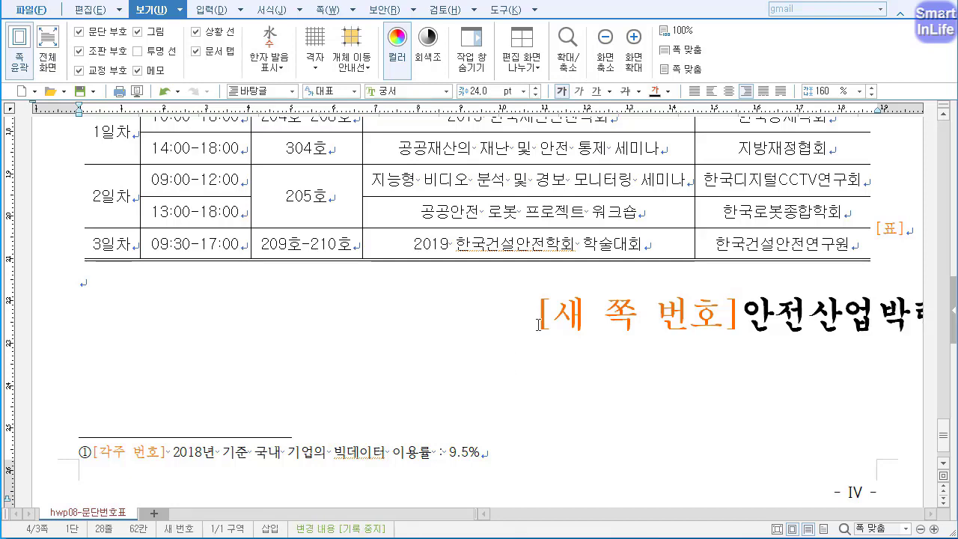
click(681, 315)
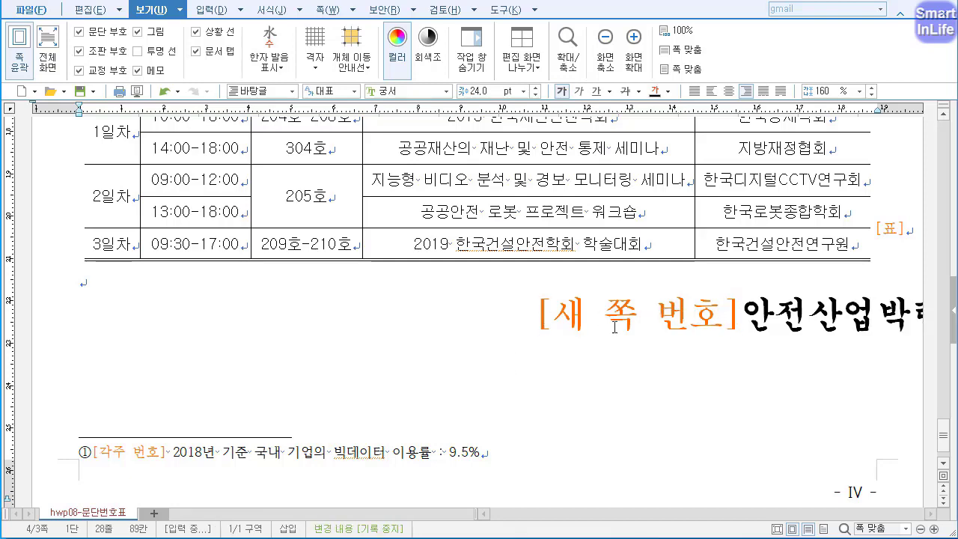
key(Left)
click(875, 229)
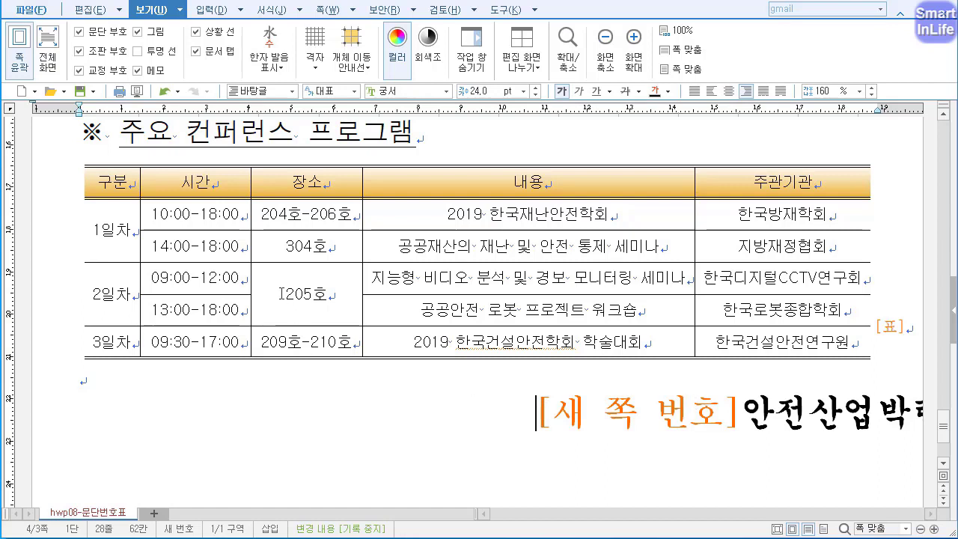
Hide the layout marks (조판 부호) and place the cursor on the first empty line below the title 제5회 대한민국 안전산업박람회.
click(96, 54)
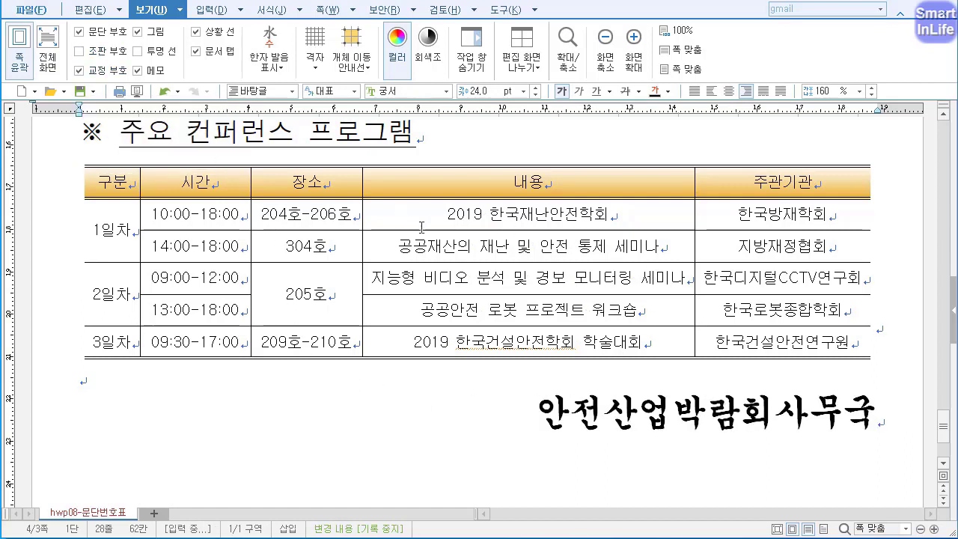
drag(944, 450, 943, 377)
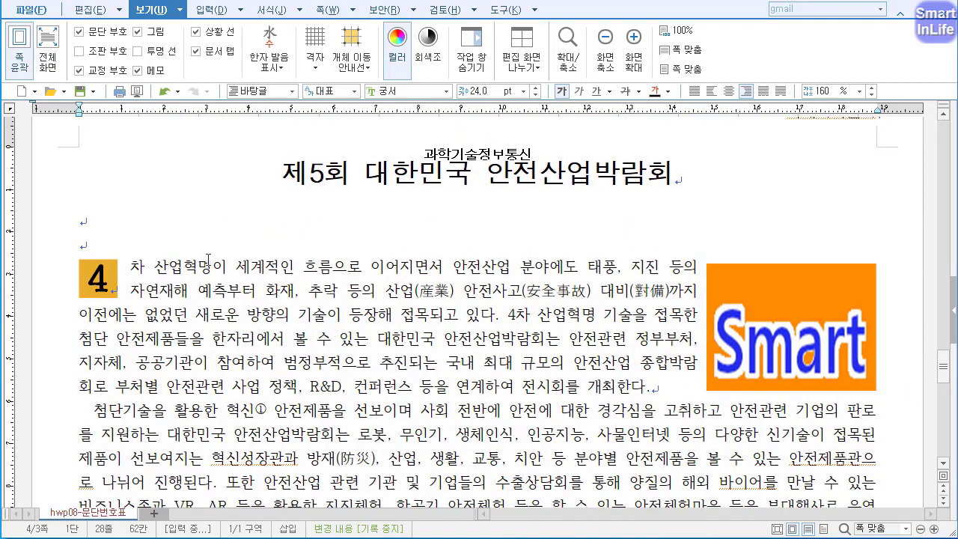
click(111, 215)
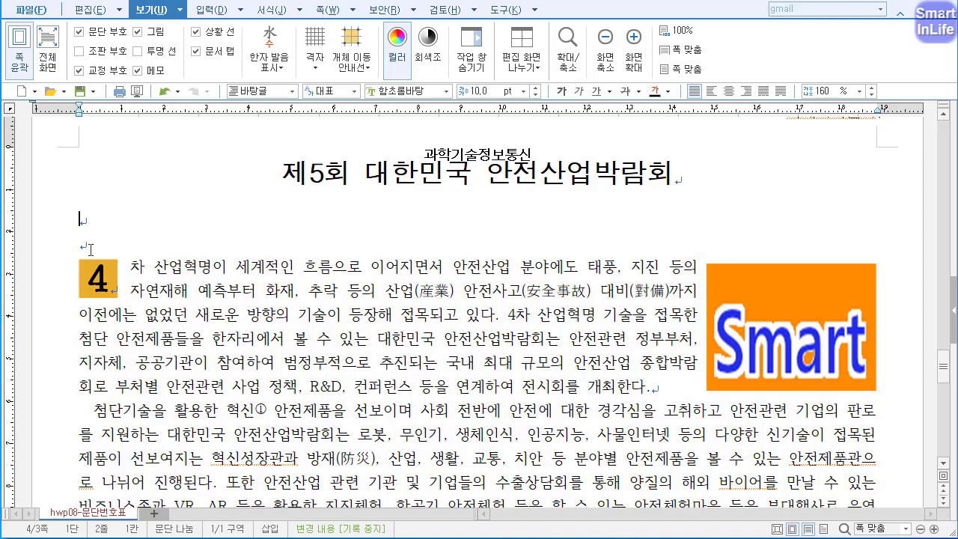